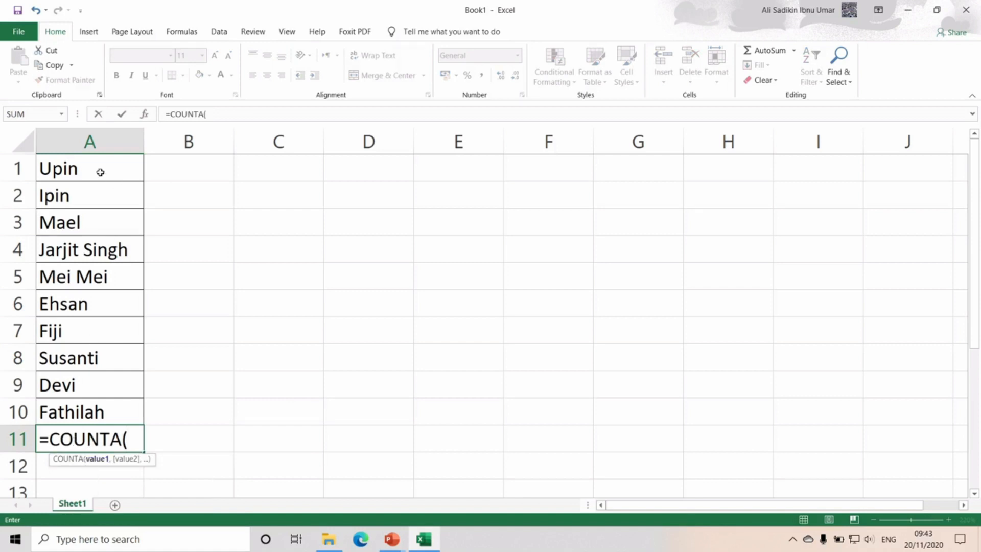
- Complete the COUNTA formula in A11 so that it counts the filled cells in A1:A10
left_click_drag(98, 168, 86, 408)
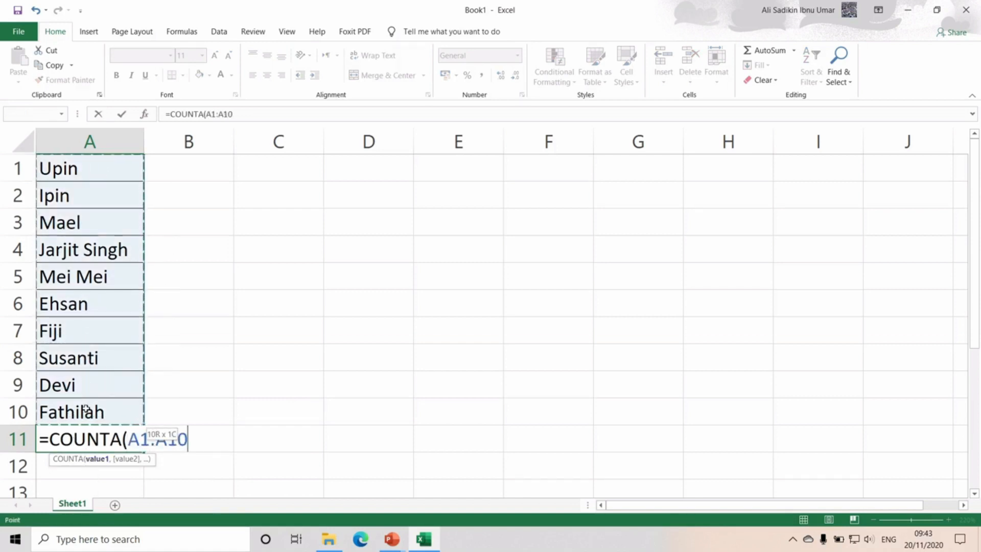
type(")")
key("Return")
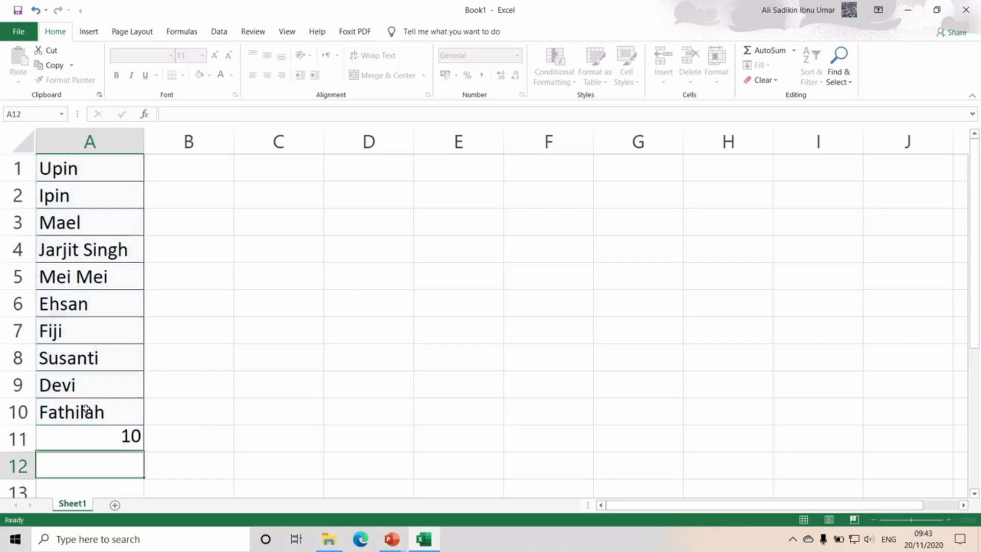
left_click(97, 438)
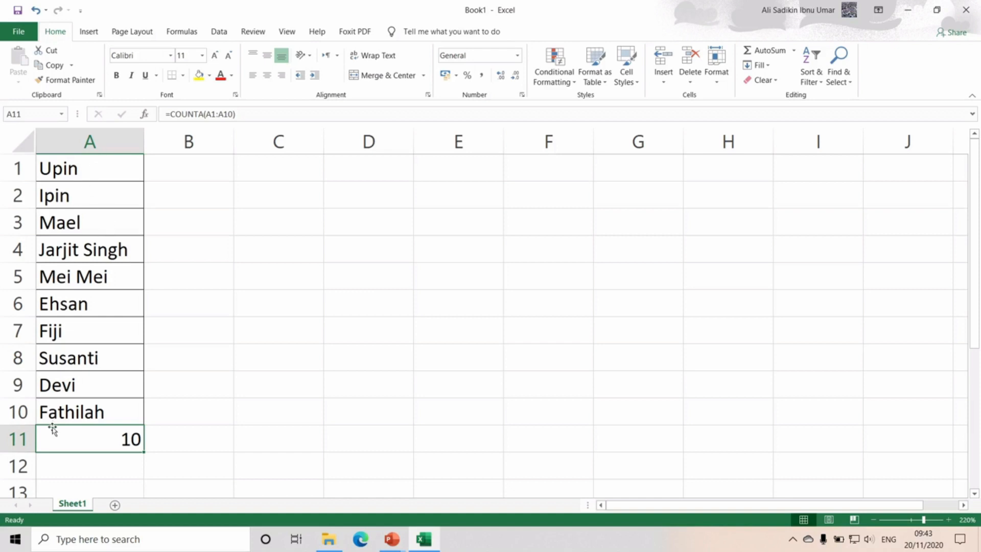
- Clear cell A6 to test the COUNTA formula in A11, and undo the deletion
left_click(77, 305)
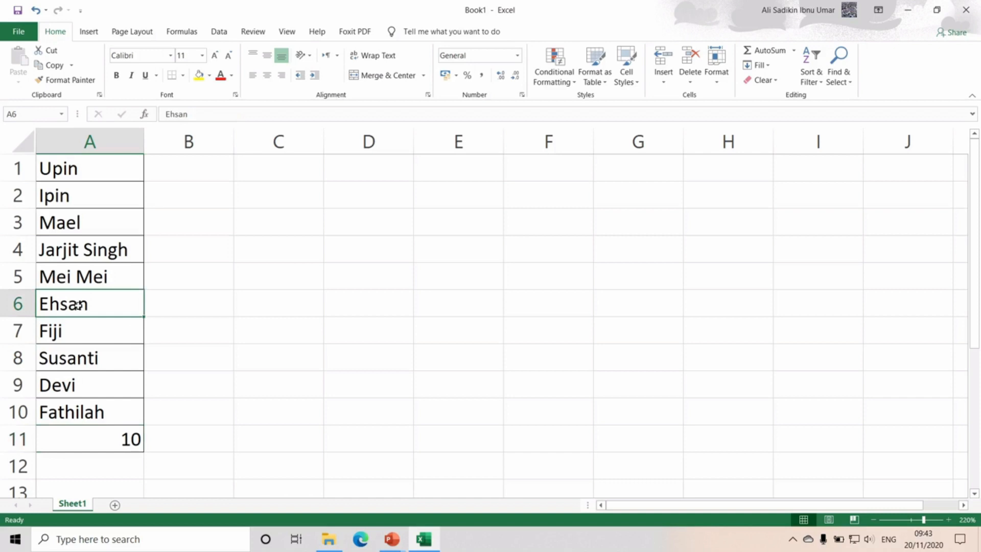
key("Delete")
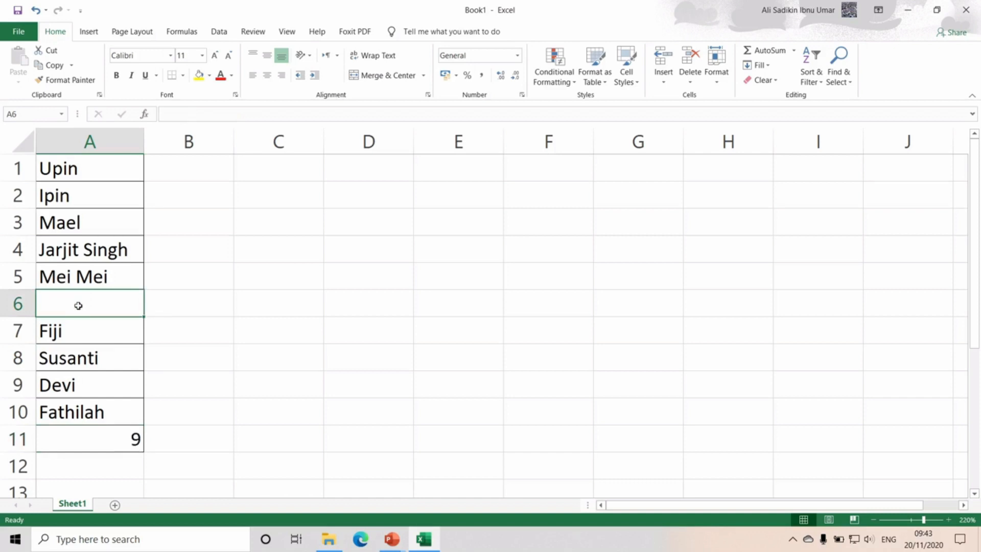
left_click(103, 442)
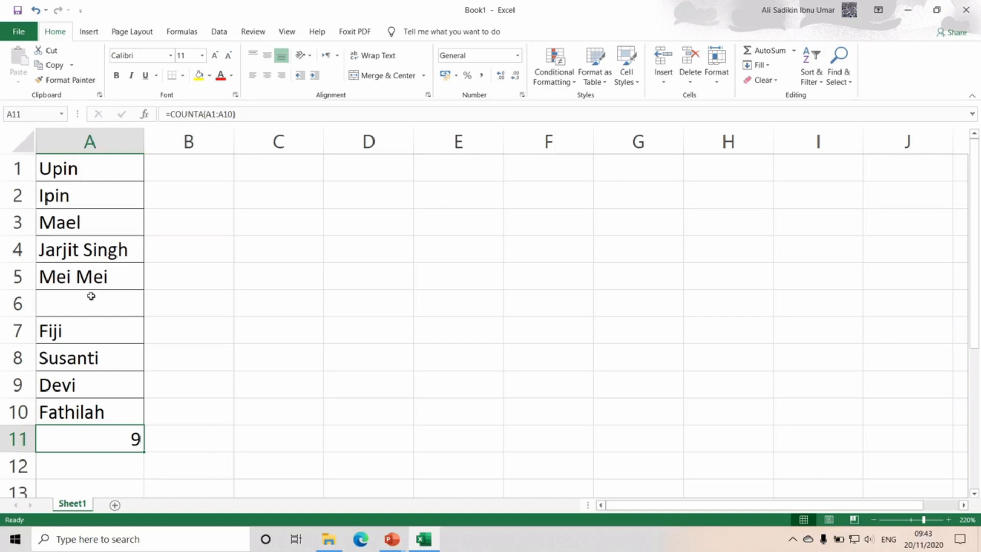
key("ctrl+z")
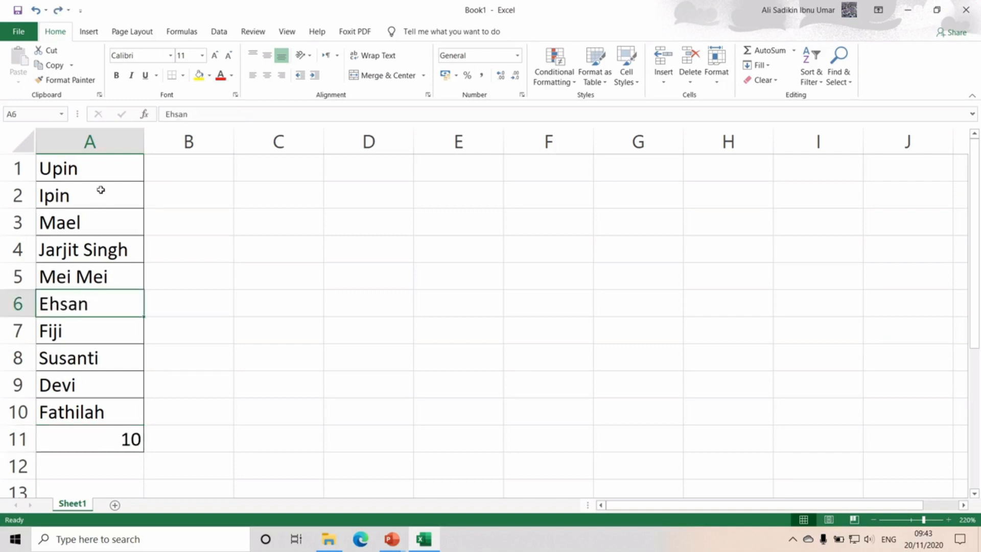
- Copy the list of names in A1:A10 to column C, starting at C1
left_click_drag(93, 164, 90, 409)
key("ctrl+c")
left_click(152, 434)
left_click(186, 171)
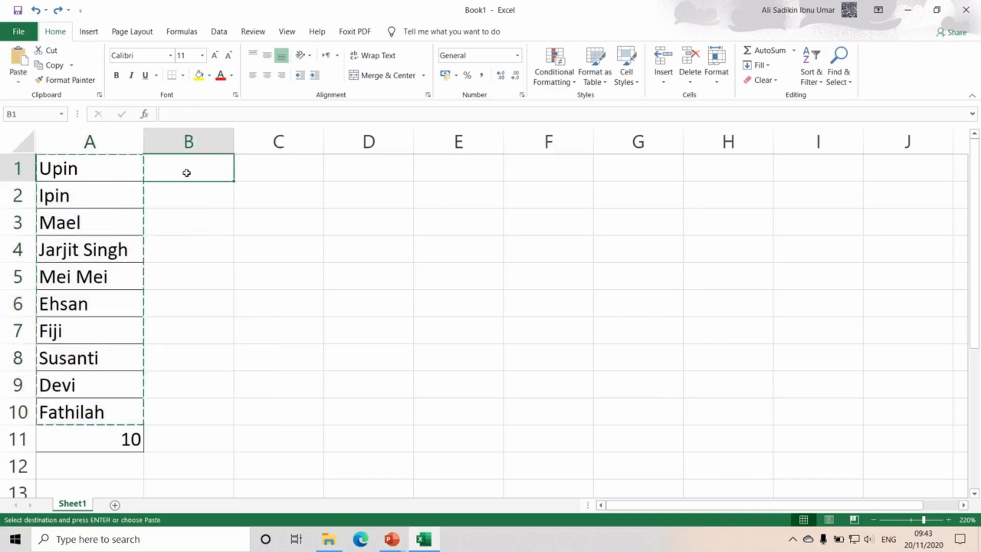
left_click(267, 173)
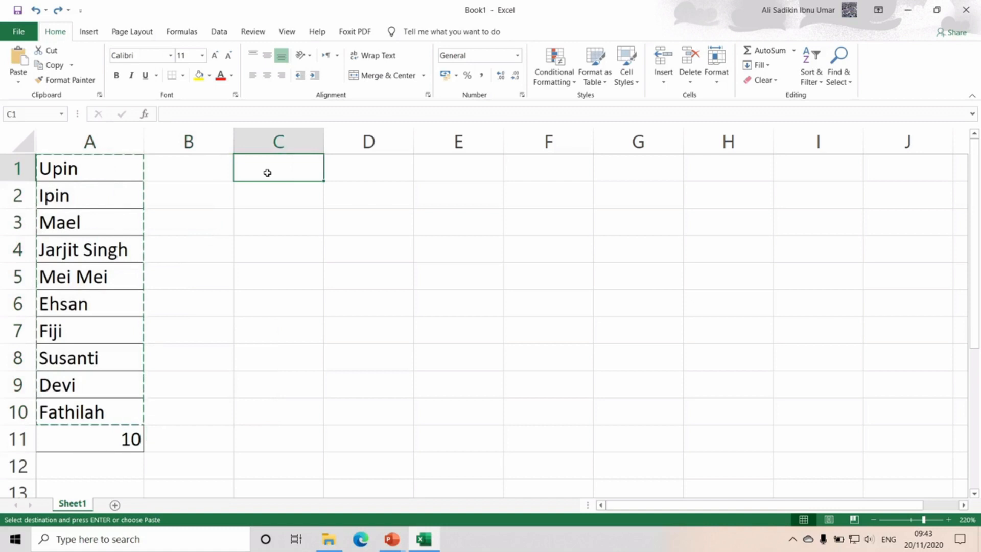
key("ctrl+v")
key("Escape")
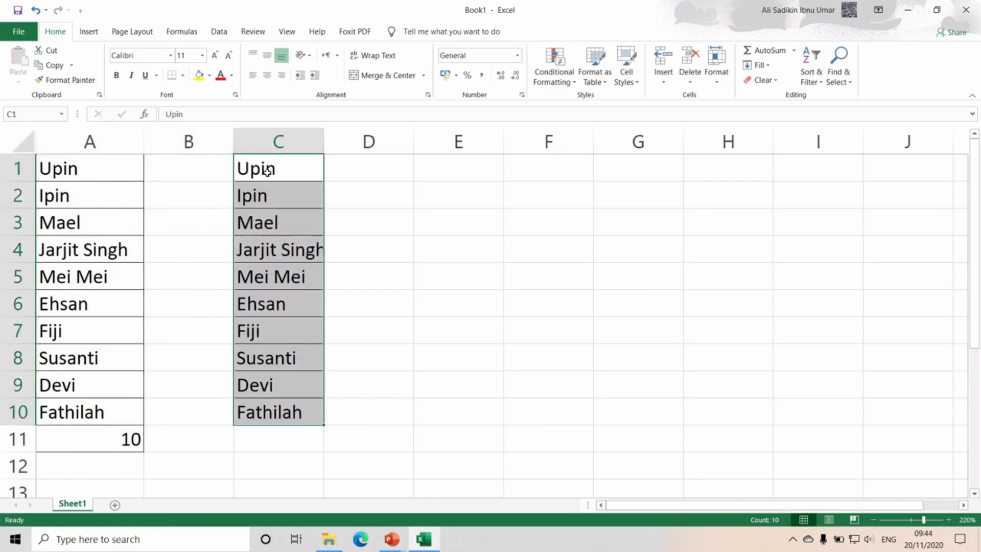
left_click(176, 265)
- Replace the formula in A11 with =COUNTA(A1:A10,C1:C10) to count both name lists
left_click(108, 443)
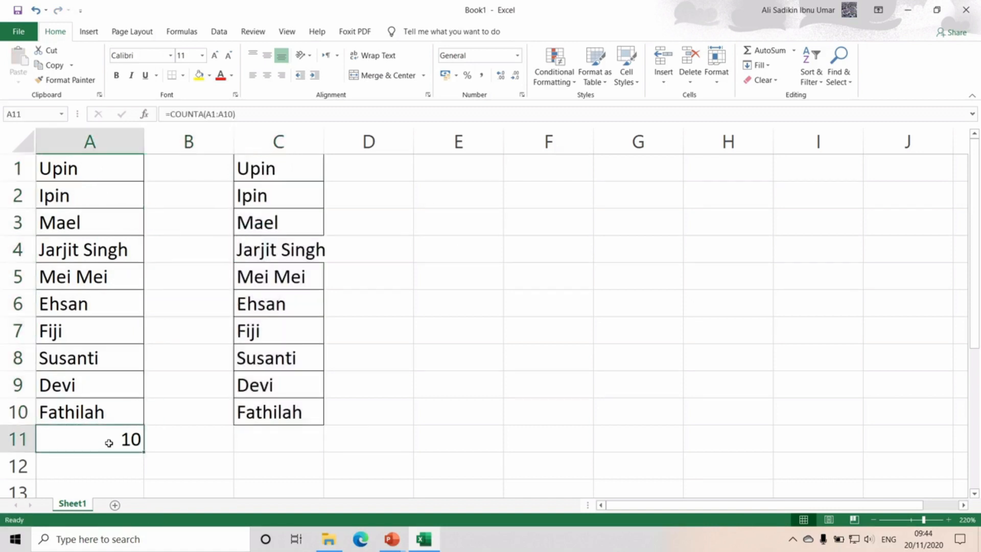
type("=COUNTA")
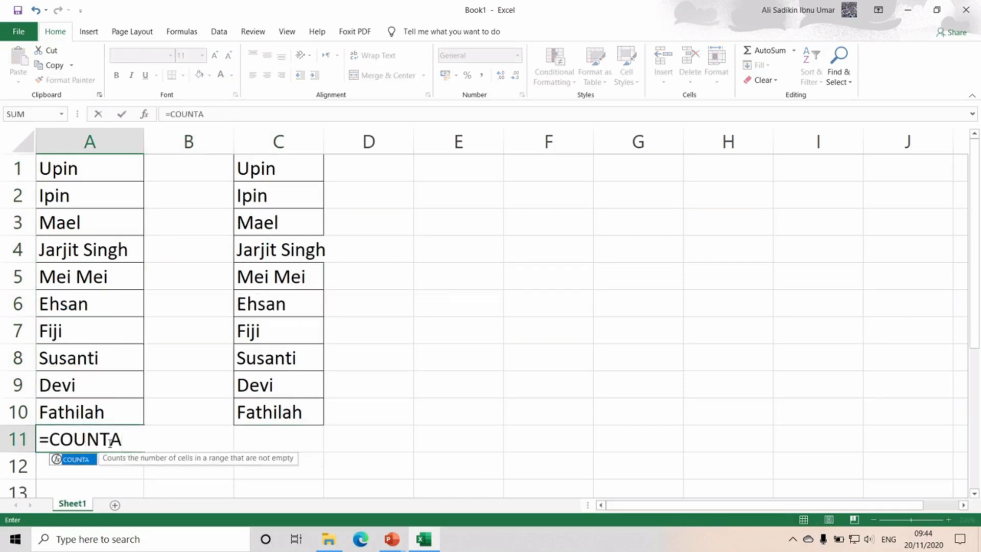
type("(")
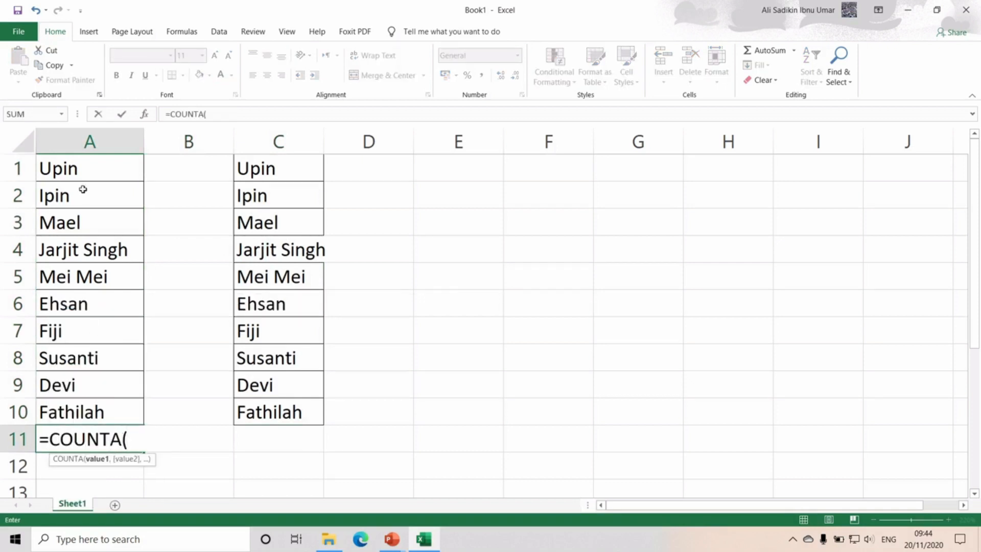
left_click_drag(92, 167, 73, 406)
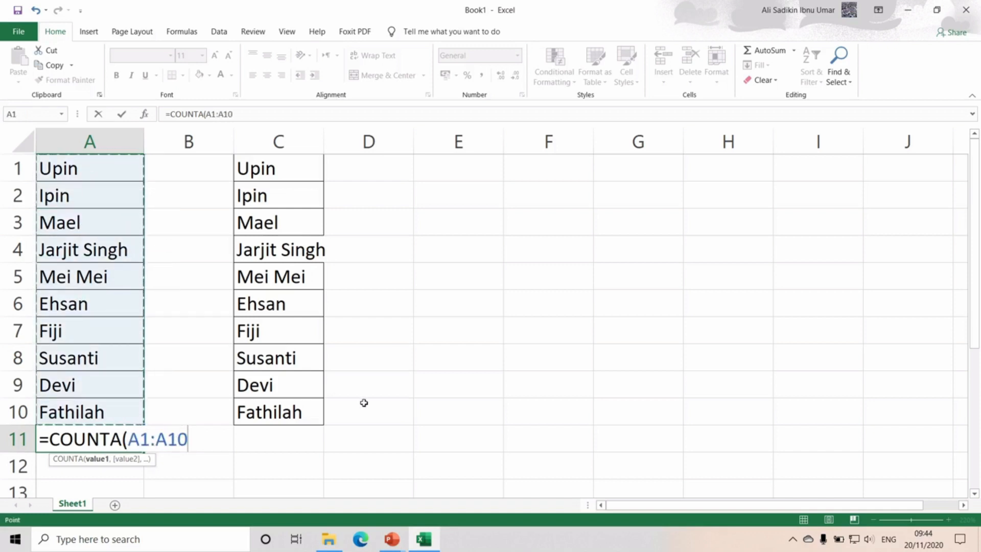
type(",")
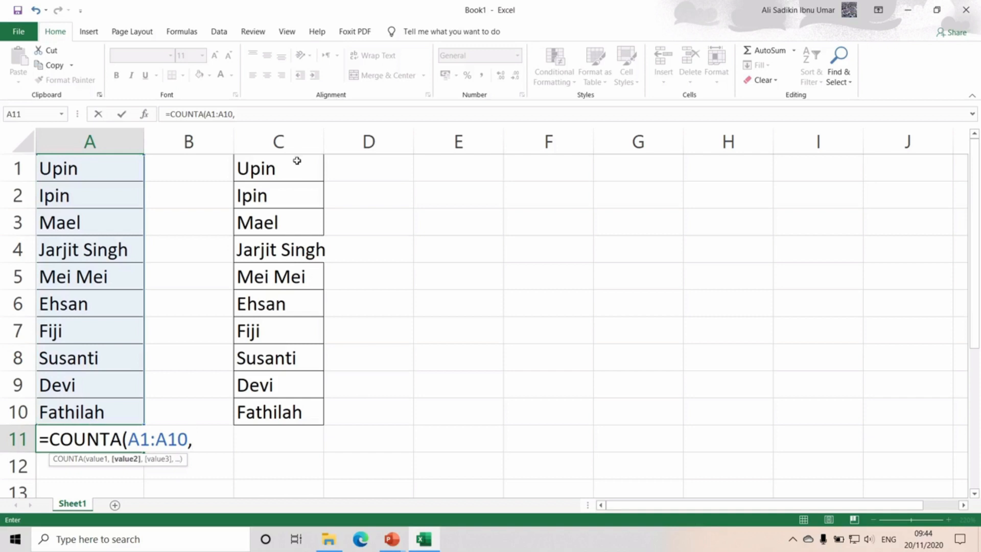
left_click_drag(298, 160, 277, 411)
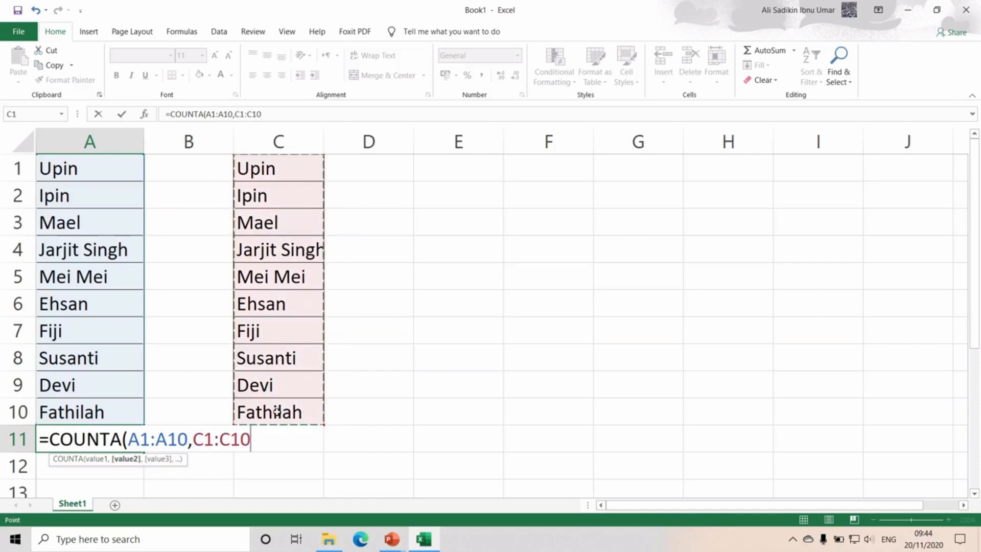
type(")")
key("Return")
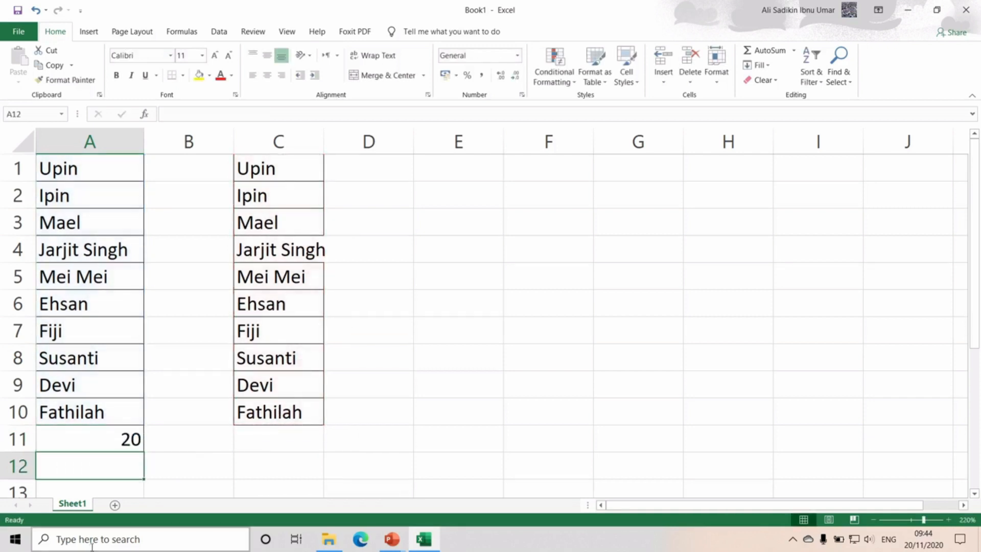
left_click(93, 440)
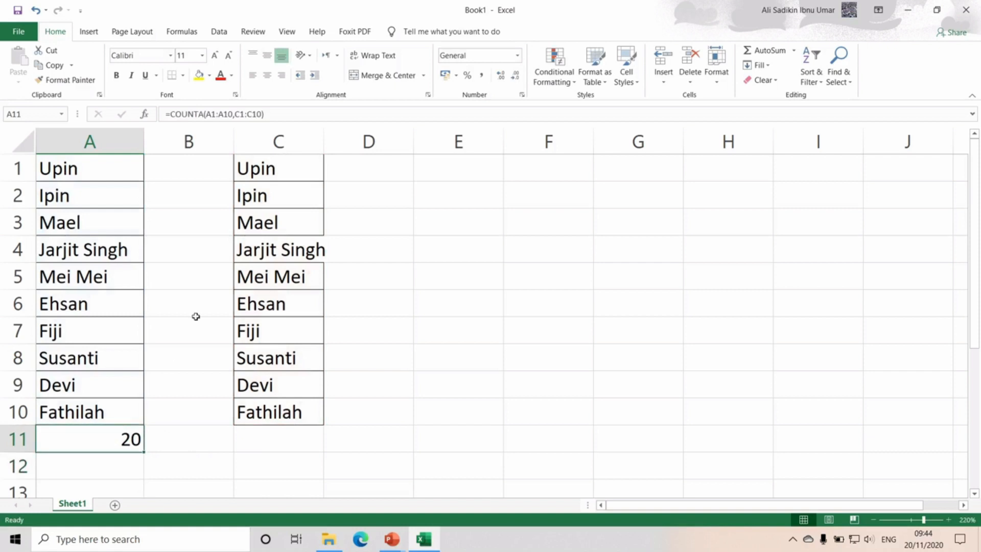
- Clear the contents of cells C4 and A7 to test the two-range COUNTA formula
left_click(249, 254)
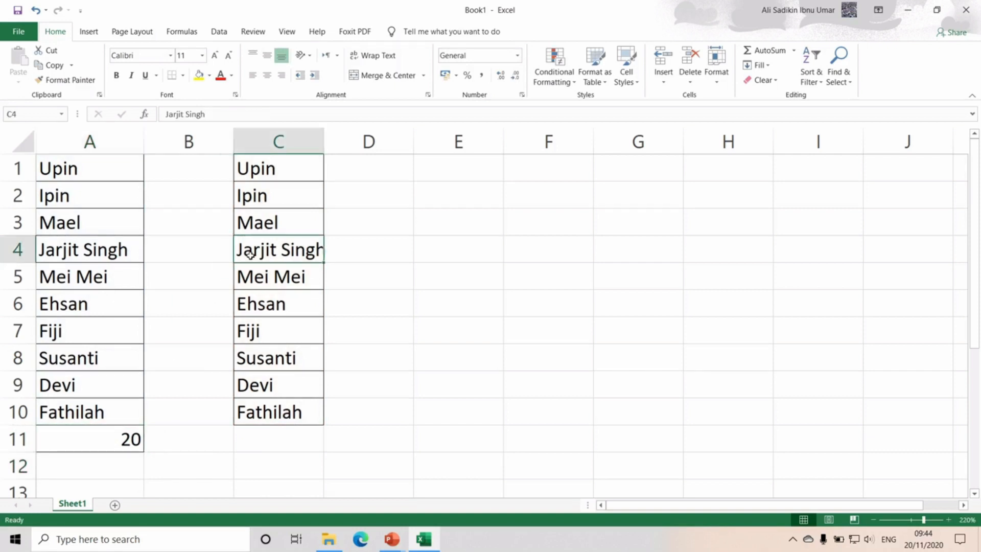
key("Delete")
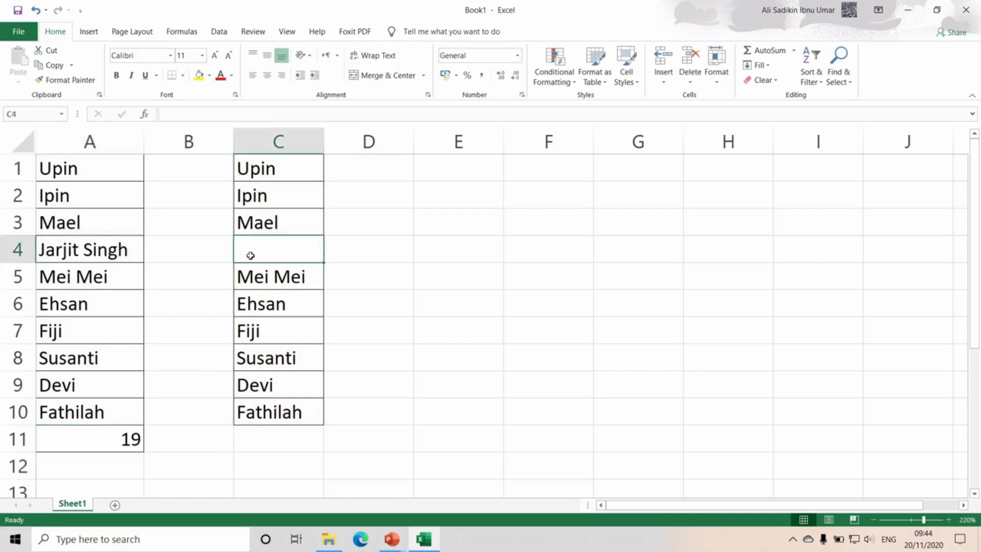
left_click(84, 331)
key("Delete")
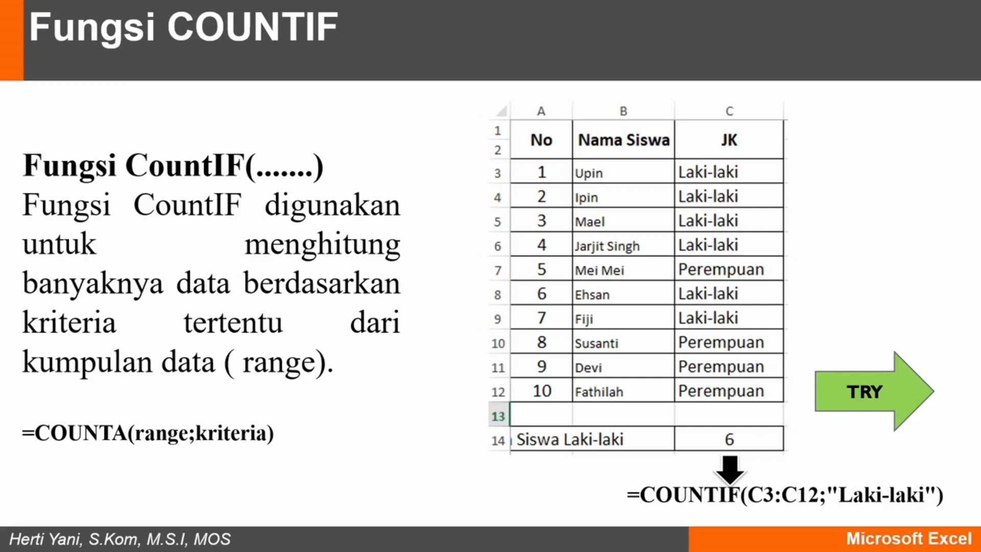
- Switch to the Excel workbook and enter =COUNTIF(C3:C12,"Laki-laki") in C14 to count the male students
key("alt+Tab")
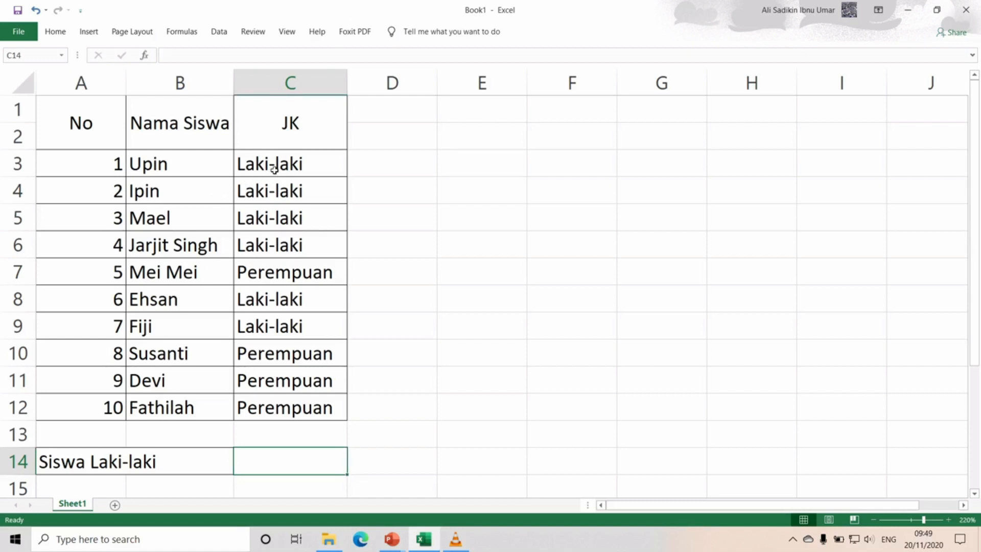
left_click(103, 457)
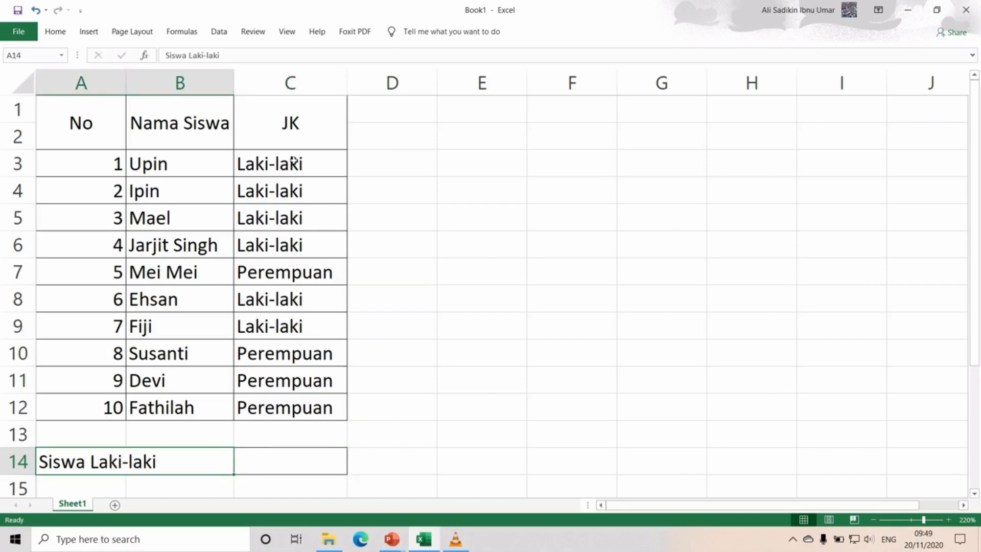
left_click(267, 463)
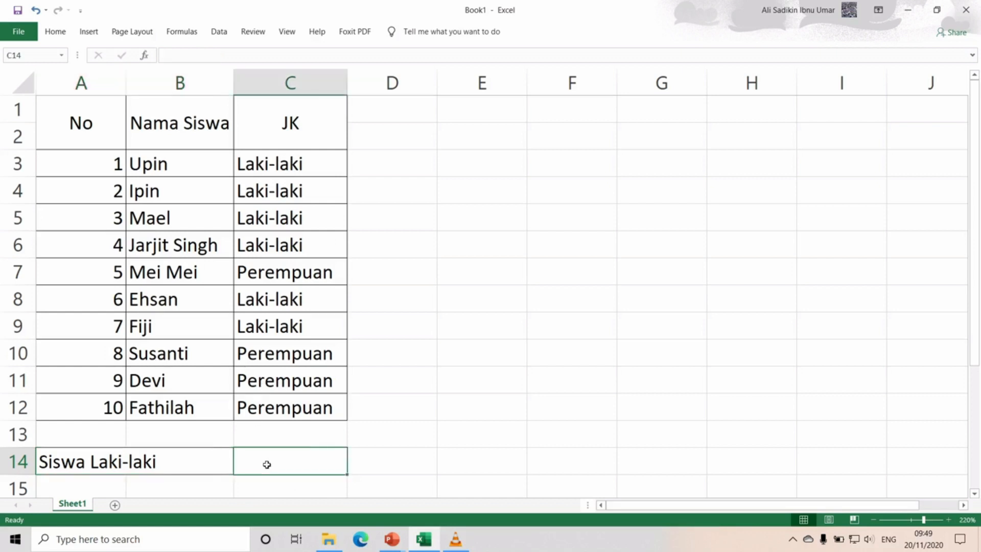
type("=CO")
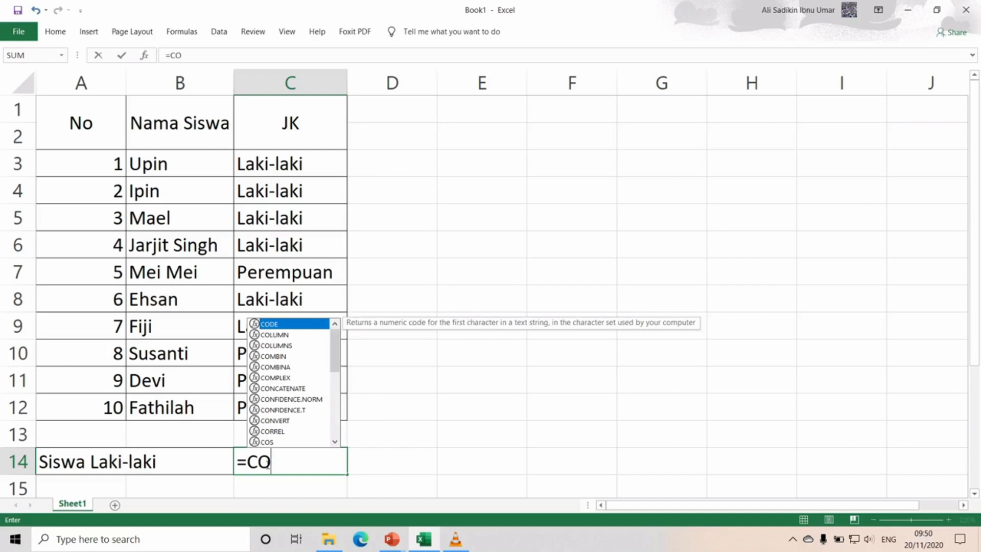
type("untif")
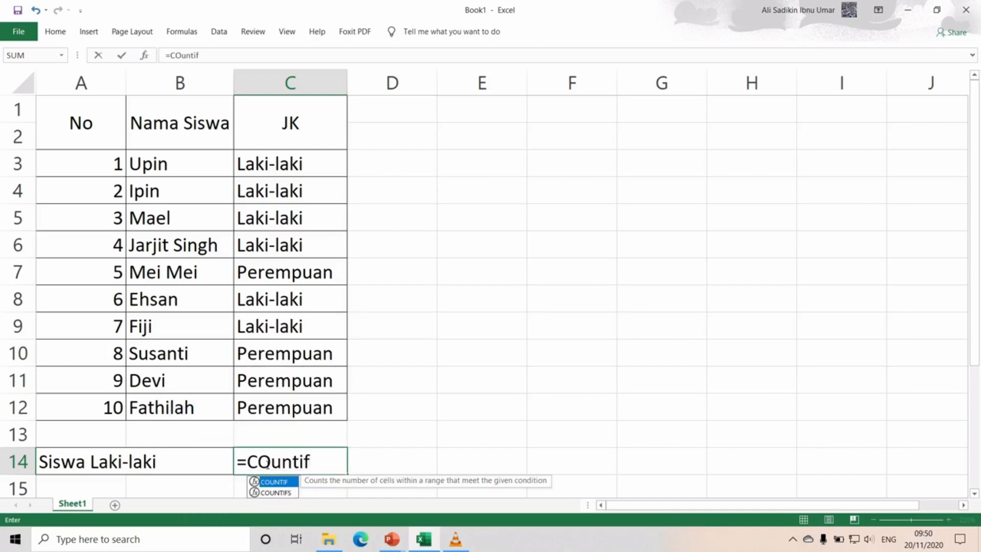
type("(")
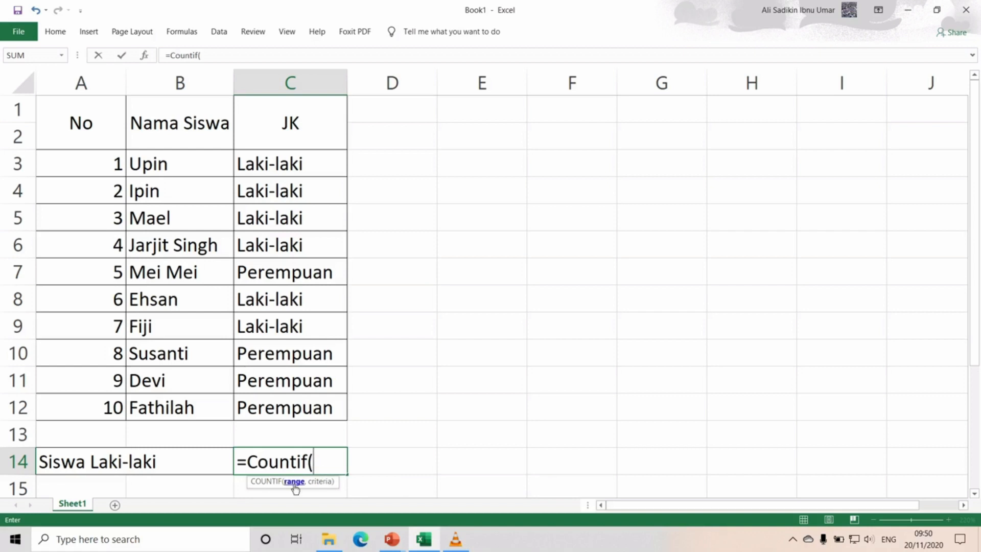
left_click_drag(298, 165, 296, 407)
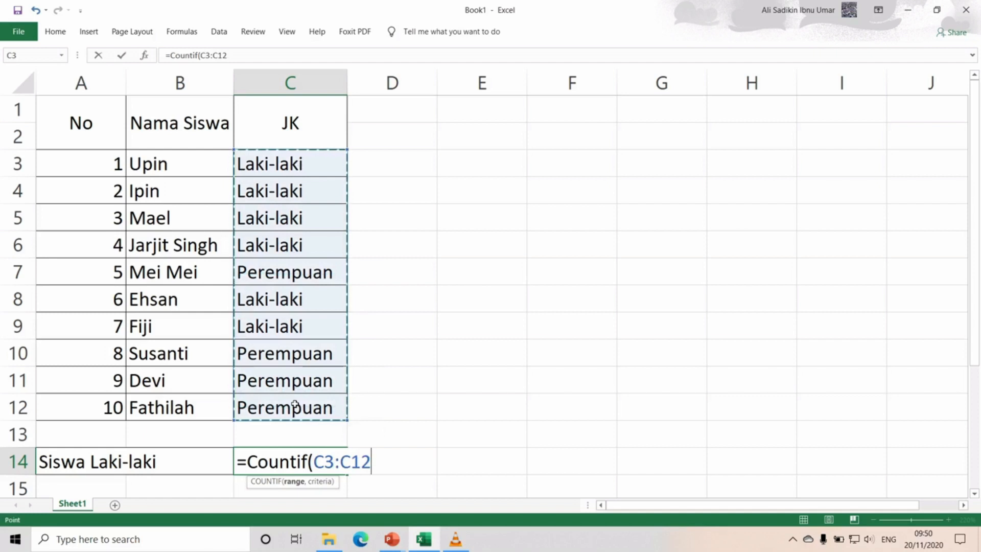
type(",")
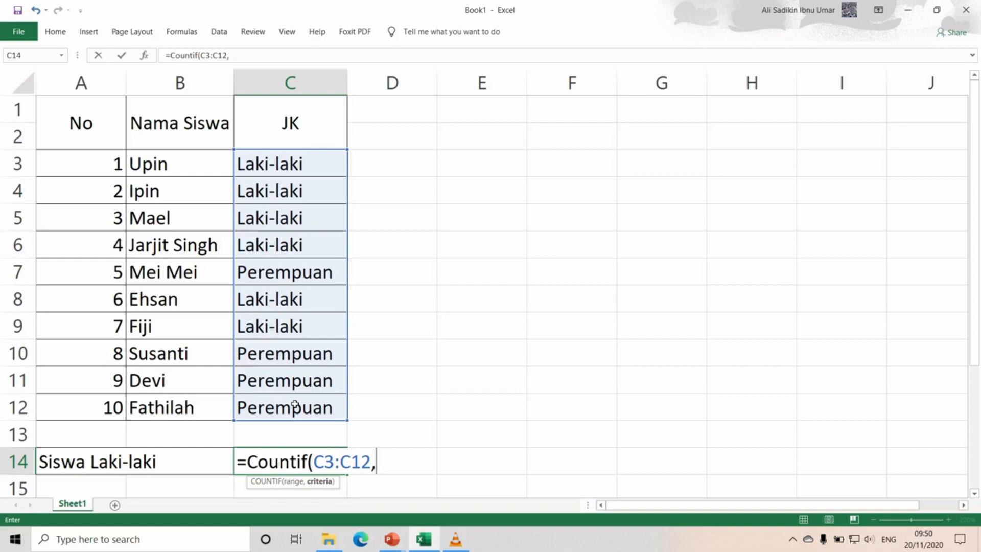
type("\"Laki-laki\"")
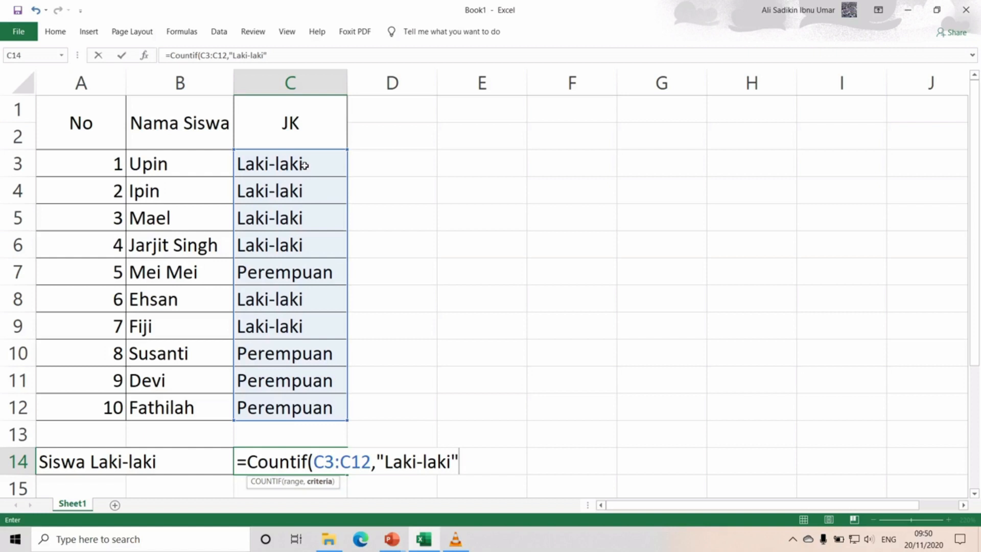
type(")")
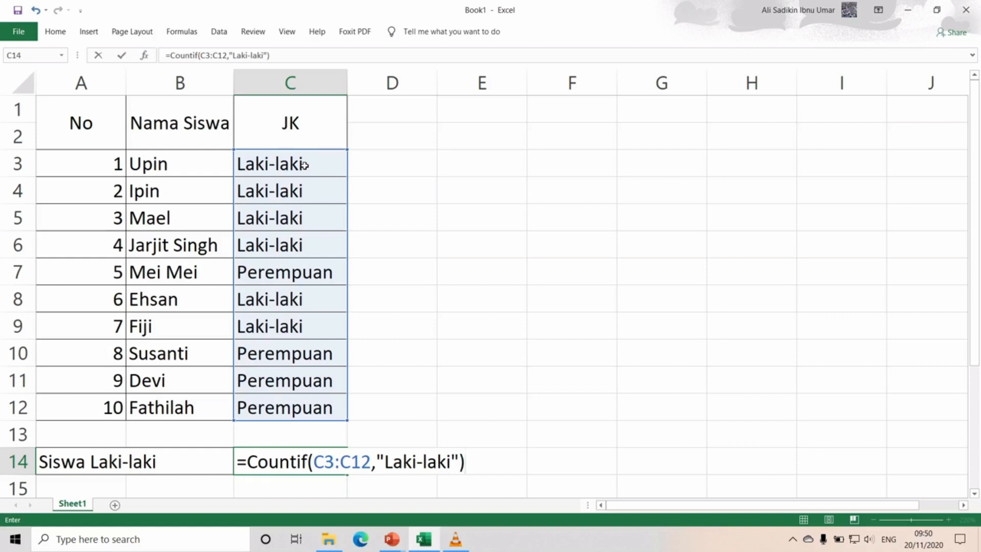
key("Return")
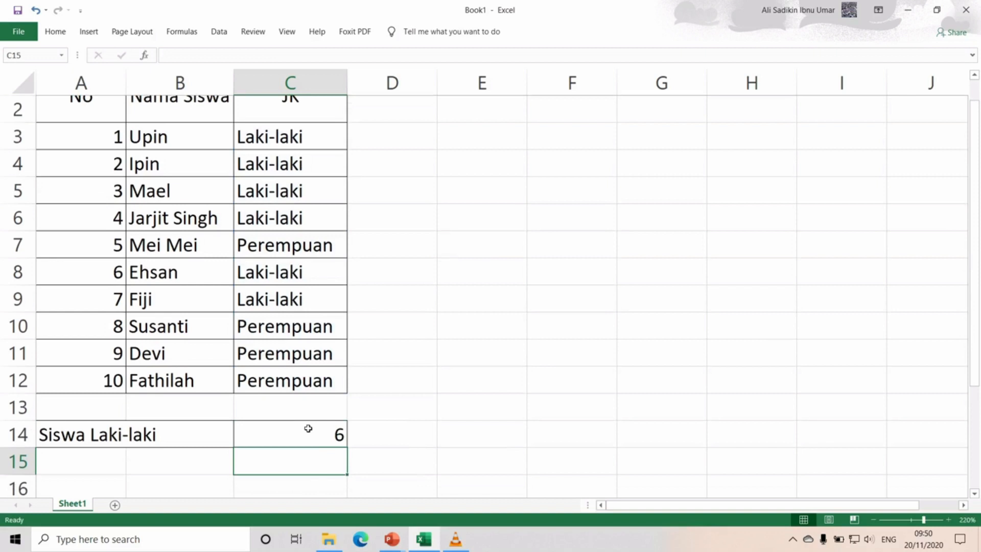
scroll(308, 428, "up", 1)
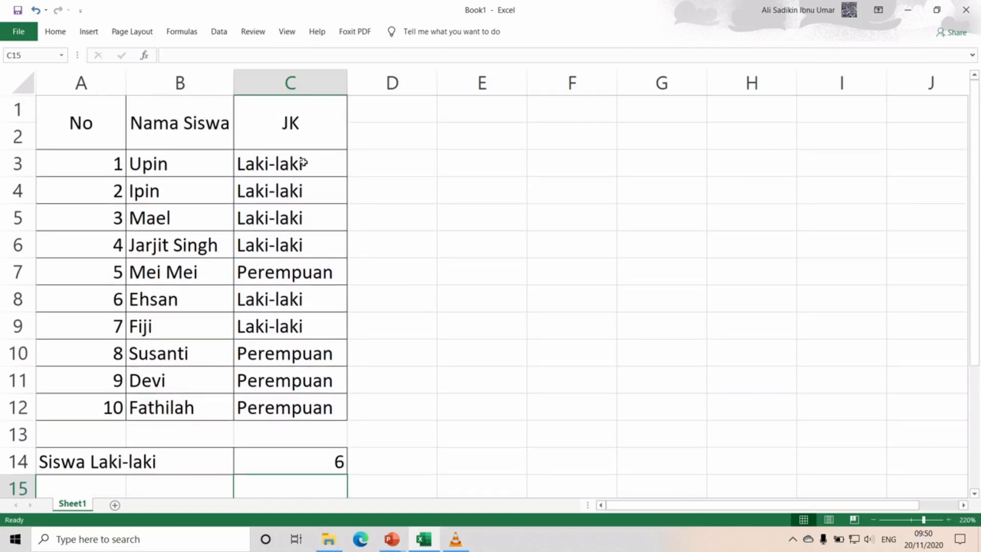
left_click_drag(306, 165, 276, 404)
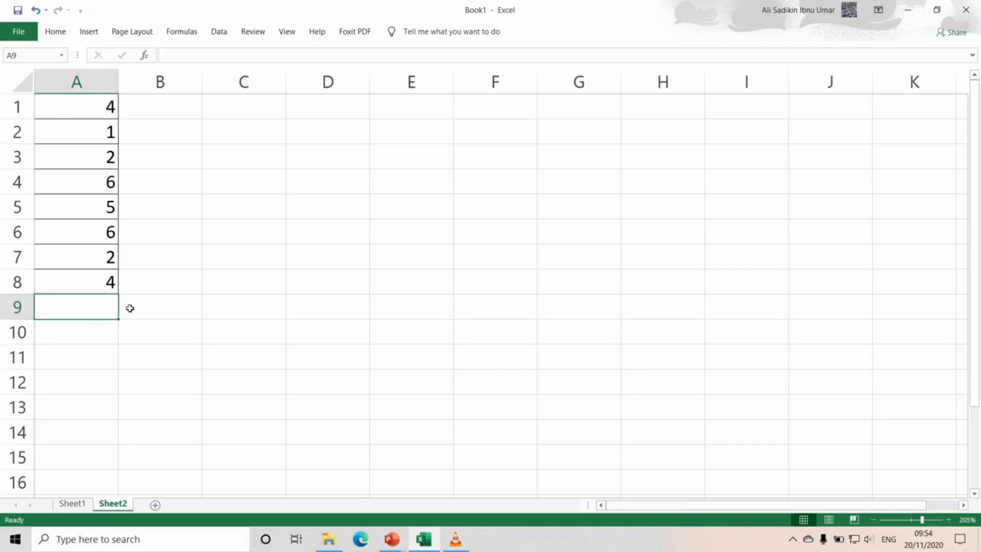
- Multiply the numbers in A1 to A8 by entering =A1*A2*A3*A4*A5*A6*A7*A8 in A9
left_click(129, 308)
left_click(73, 302)
type("=")
left_click(101, 103)
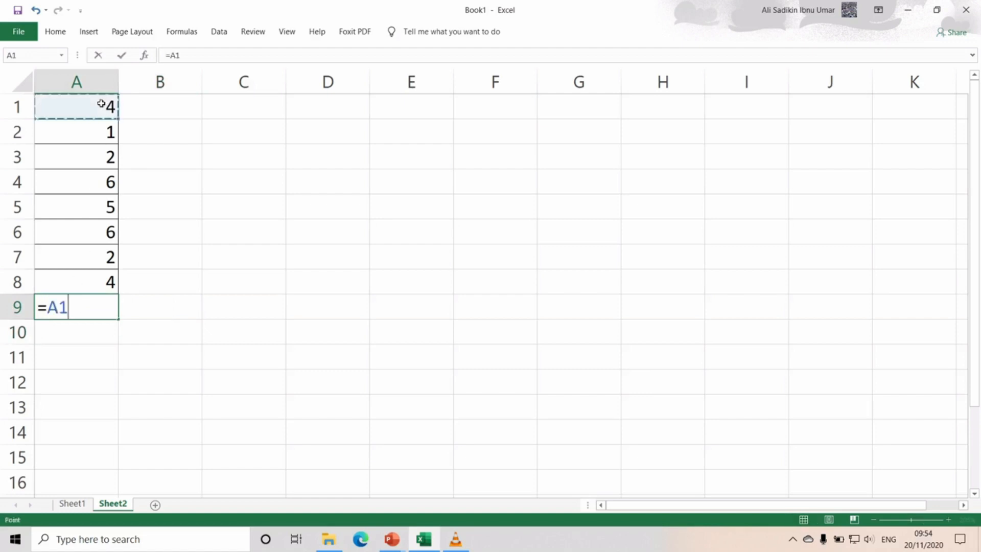
type("*")
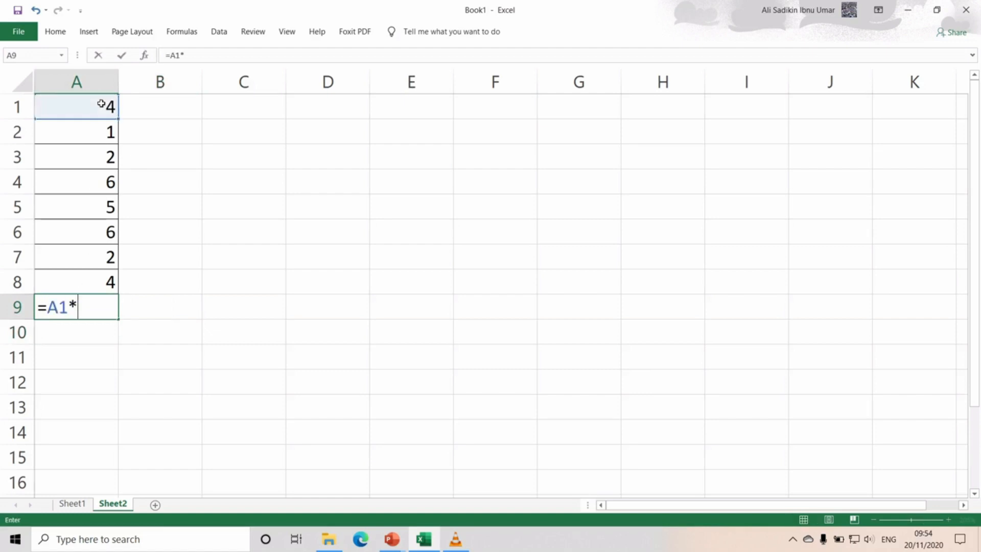
left_click(99, 131)
type("*")
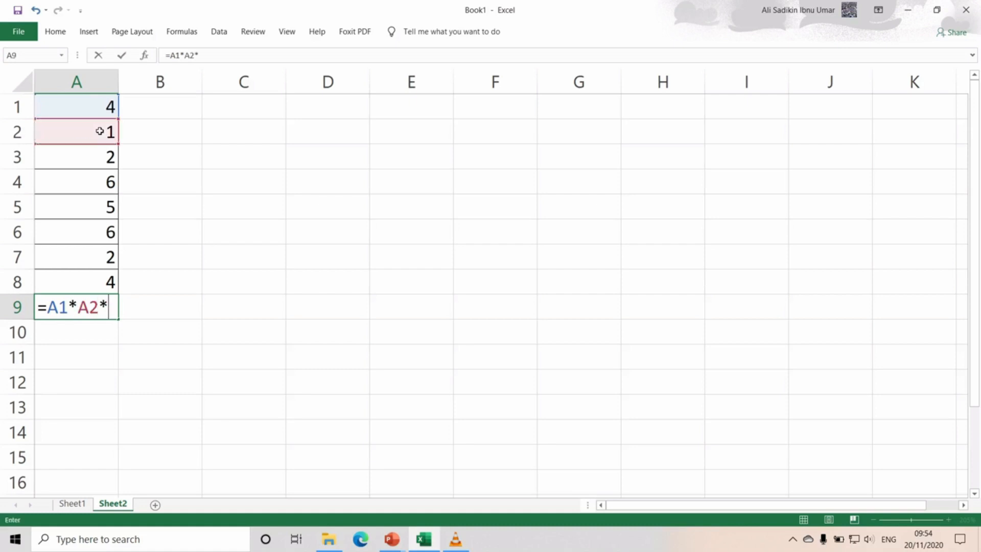
left_click(101, 158)
type("*")
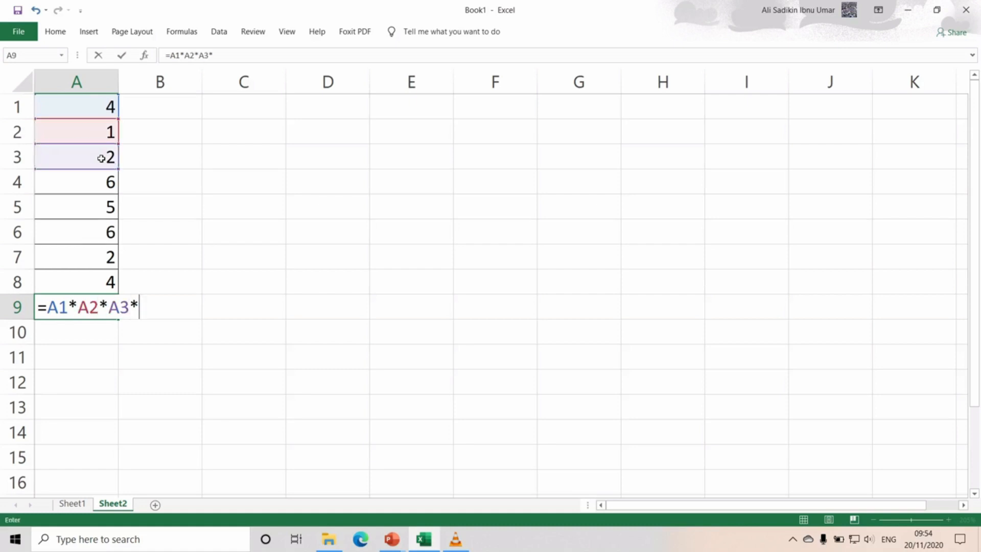
left_click(98, 182)
type("*")
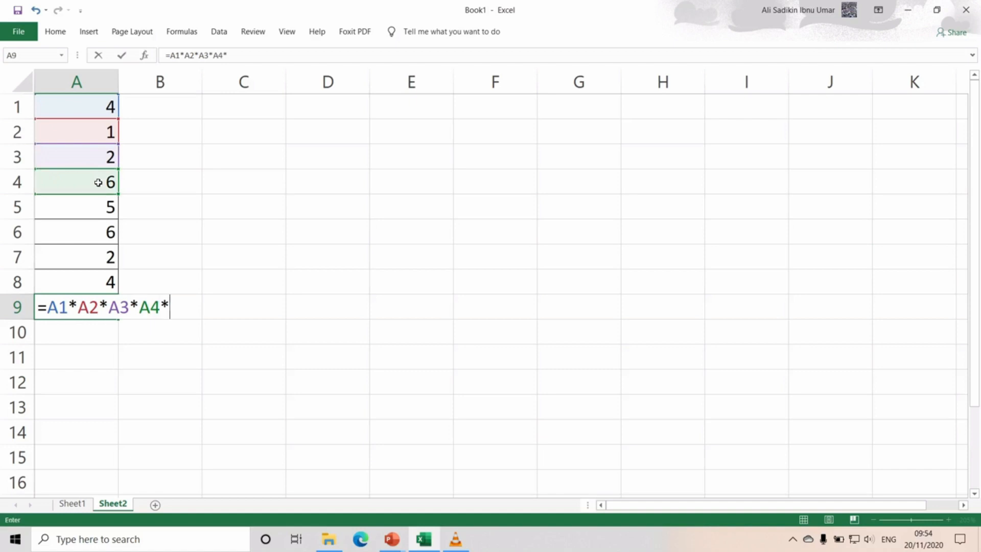
left_click(100, 212)
type("*")
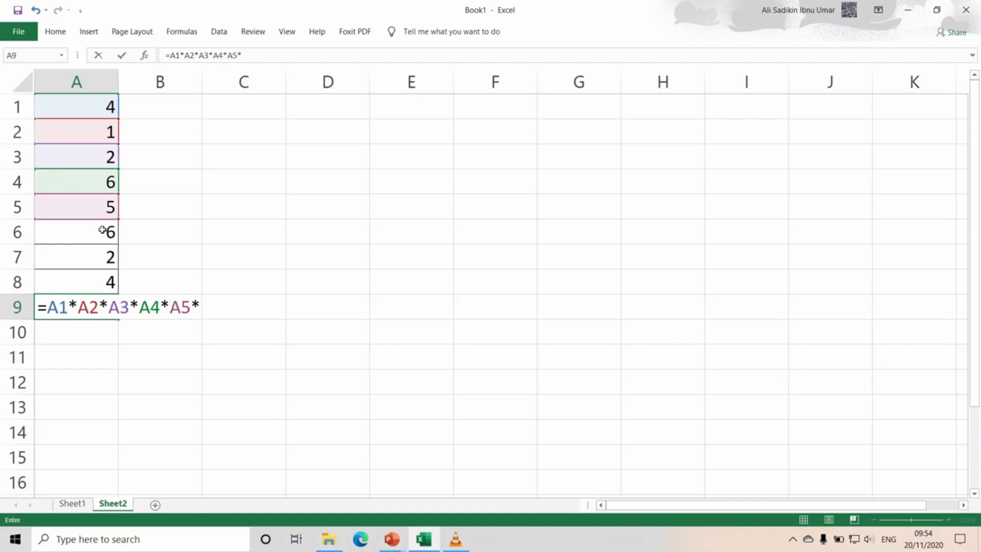
left_click(102, 230)
type("*")
left_click(101, 256)
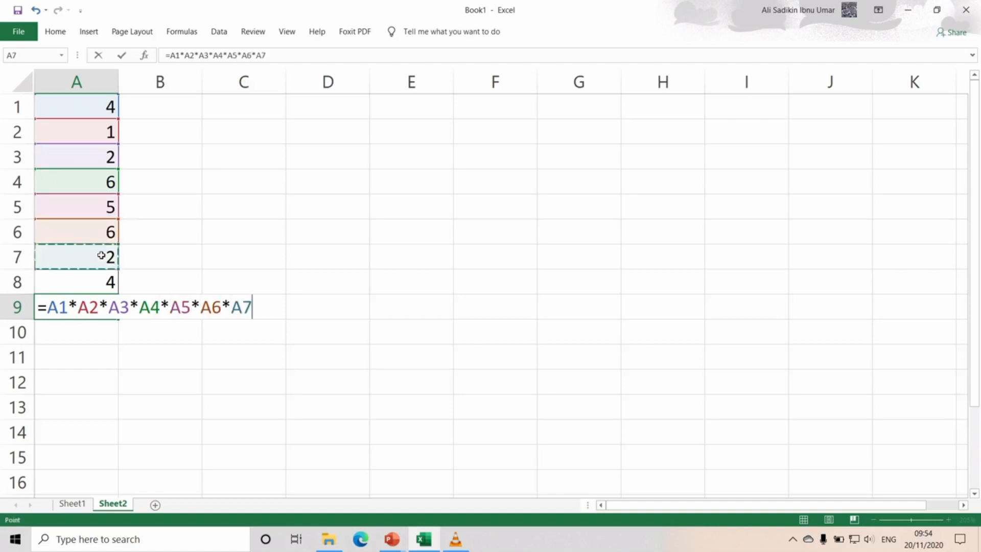
type("*")
left_click(96, 282)
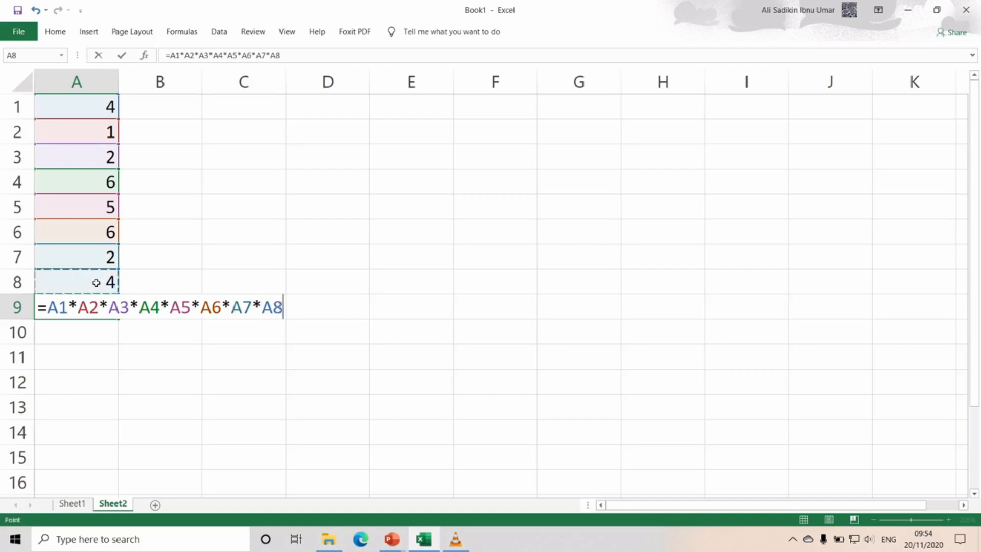
key("Return")
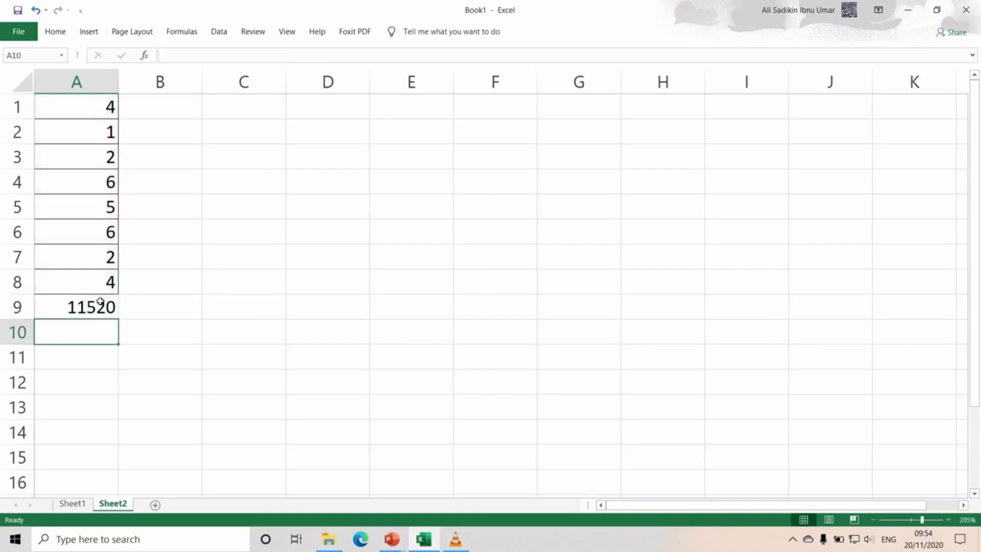
left_click(100, 303)
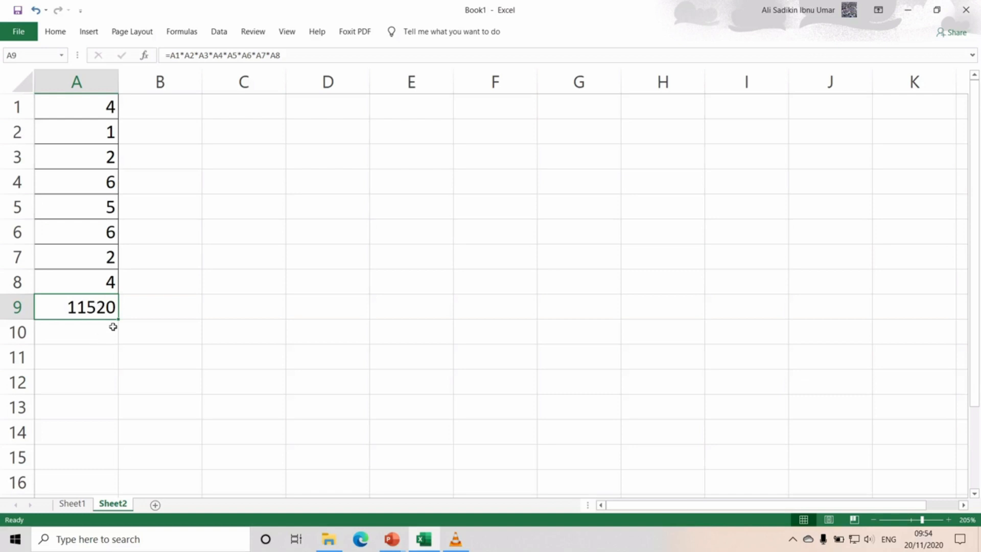
- Enter =PRODUCT(A1:A8) in B9 to multiply the same numbers with the PRODUCT function
left_click(147, 305)
type("=")
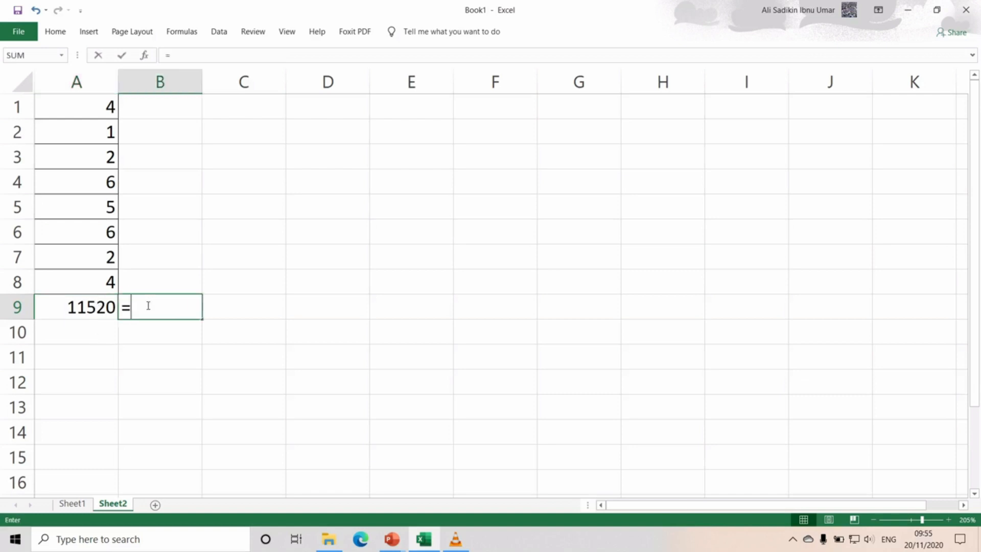
type("produ")
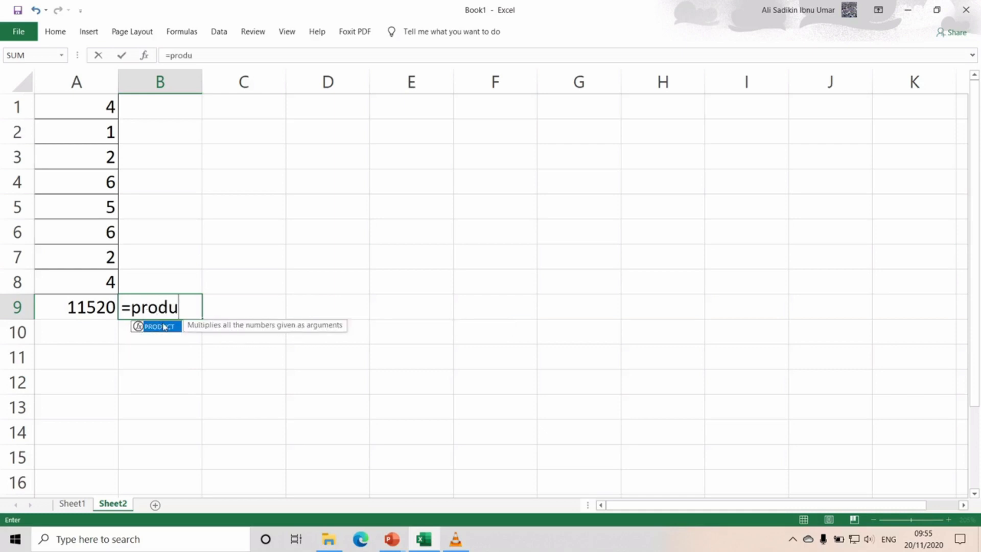
double_click(164, 326)
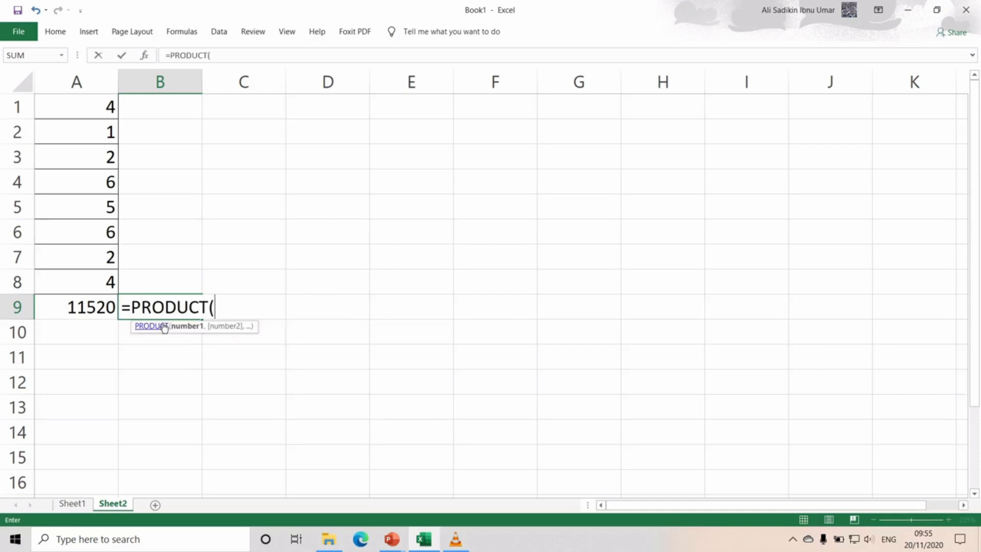
left_click(77, 105)
left_click_drag(93, 116, 86, 278)
type(")")
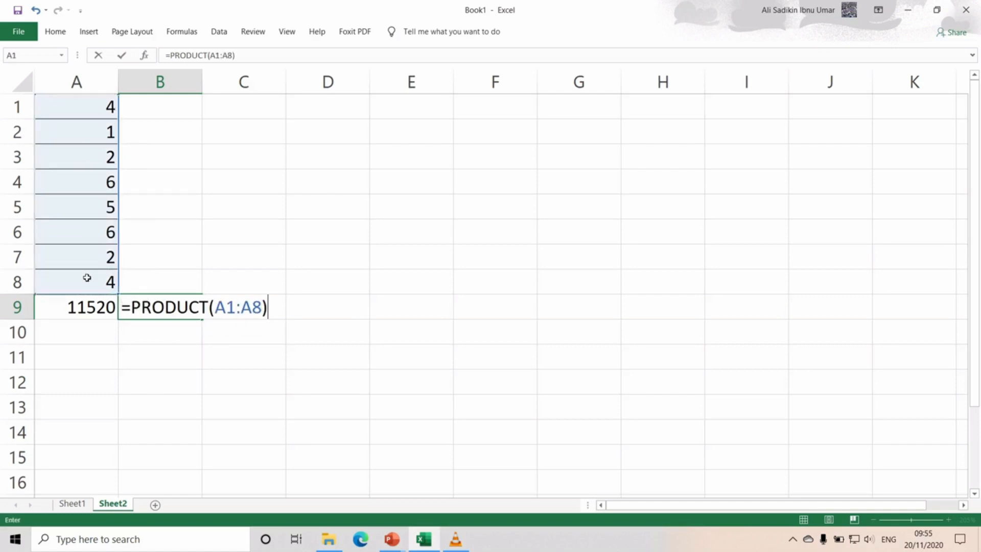
key("Return")
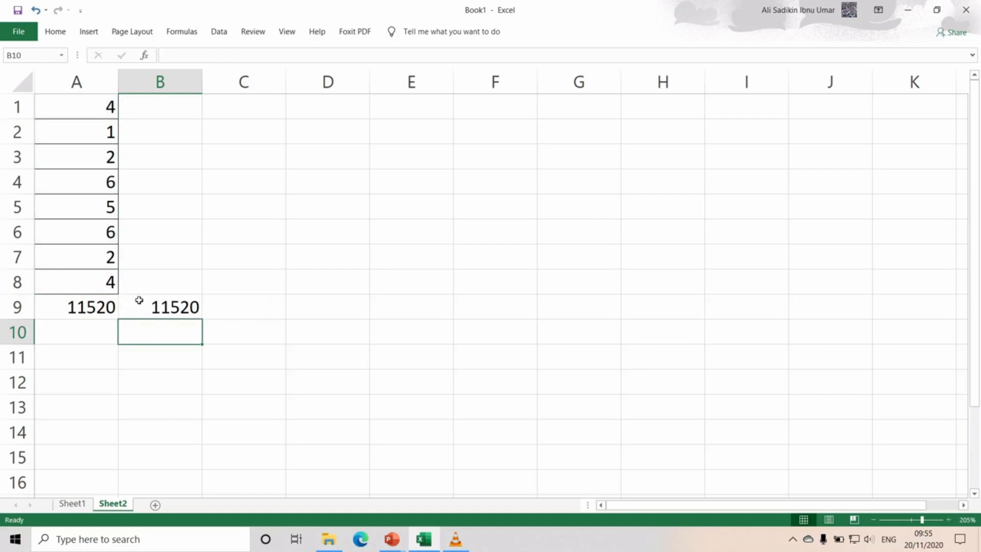
- Clear both multiplication formulas in A9:B9
left_click(79, 307)
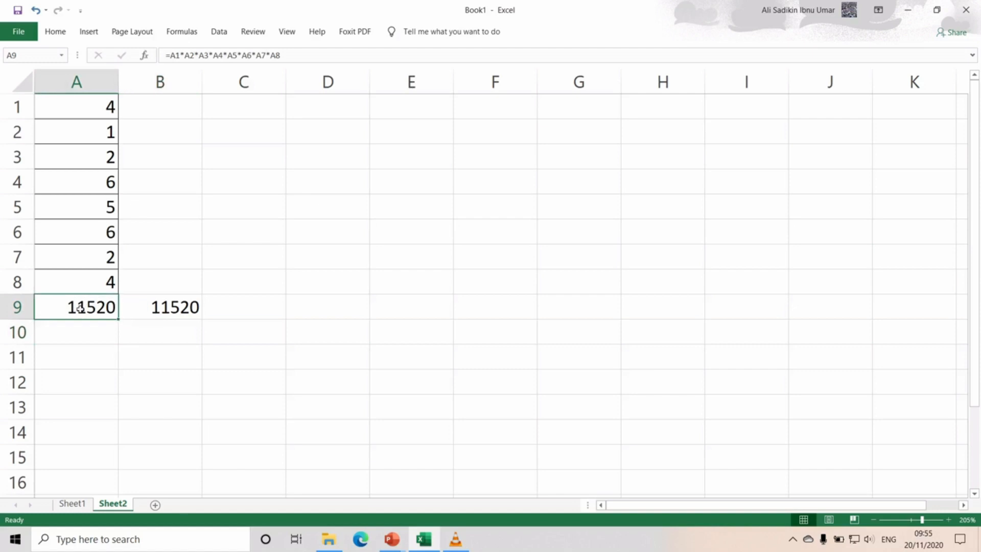
left_click(171, 304, "shift")
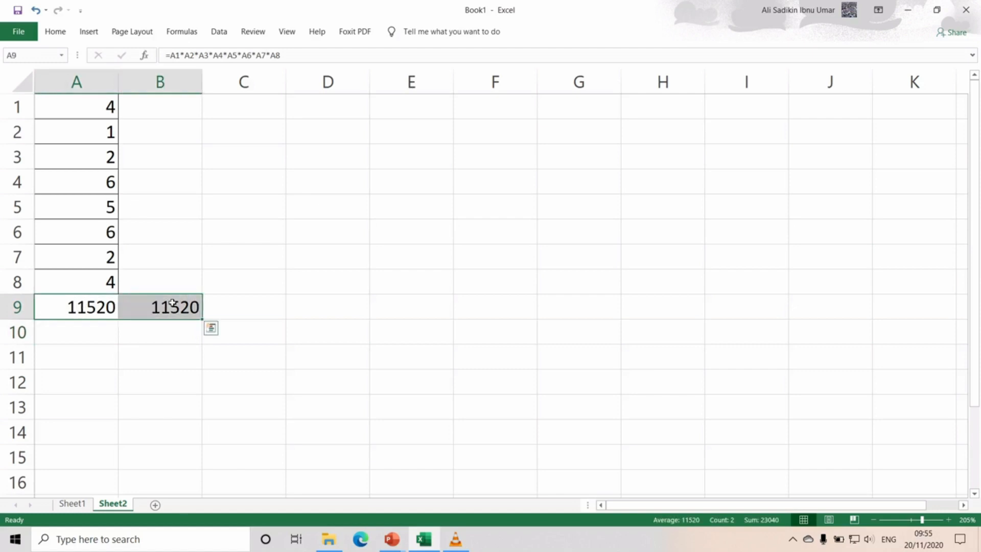
key("Delete")
- Copy the number list in A1:A8 to column C, starting at C1
left_click(98, 105)
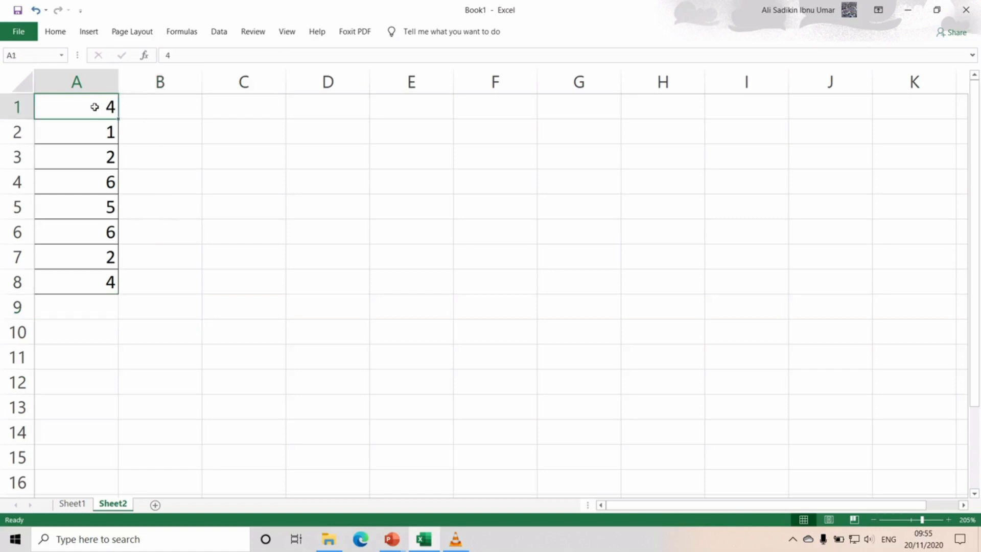
left_click(108, 281, "shift")
key("ctrl+c")
left_click(246, 101)
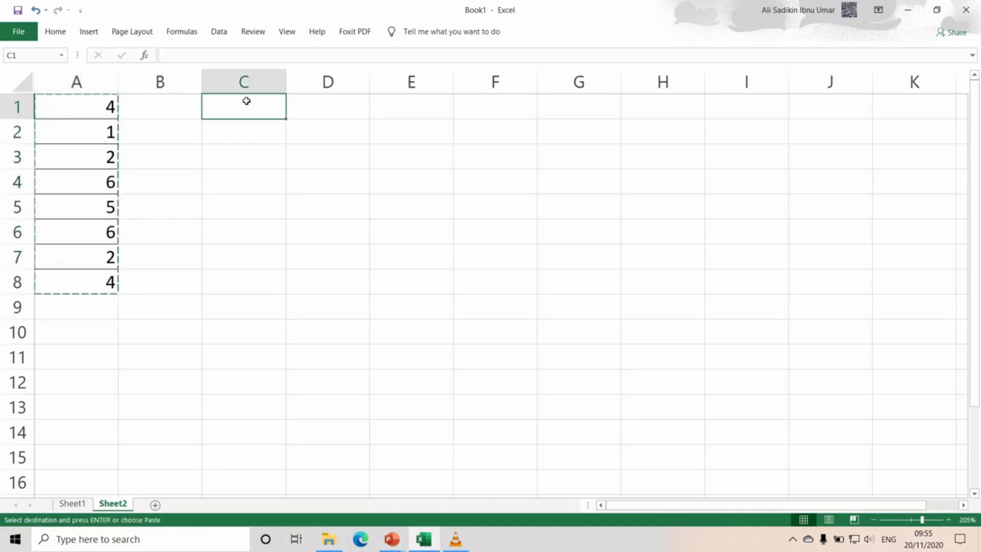
key("ctrl+v")
key("Escape")
- Enter =PRODUCT(A1:A8,C1:C8) in A9 to multiply the numbers of both lists
left_click(76, 312)
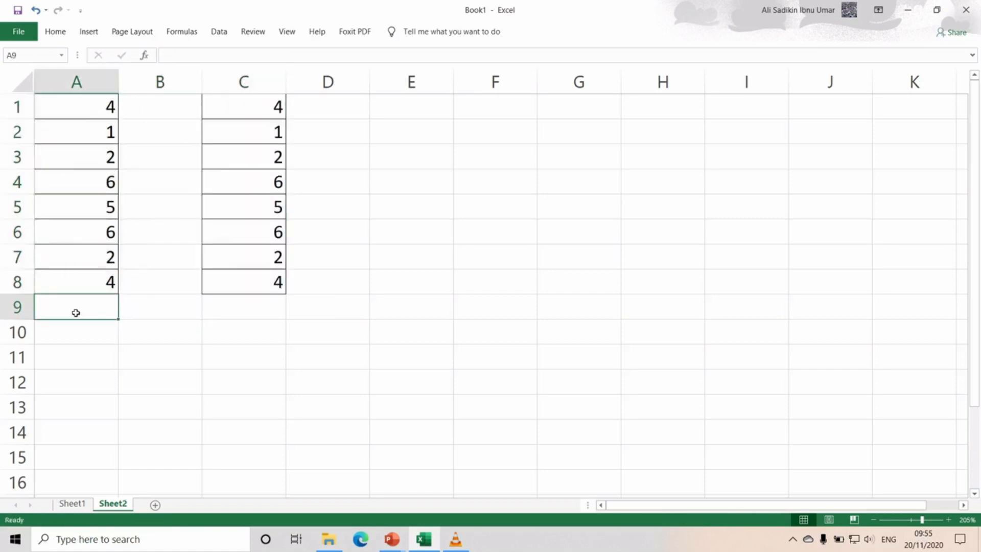
type("=Pro")
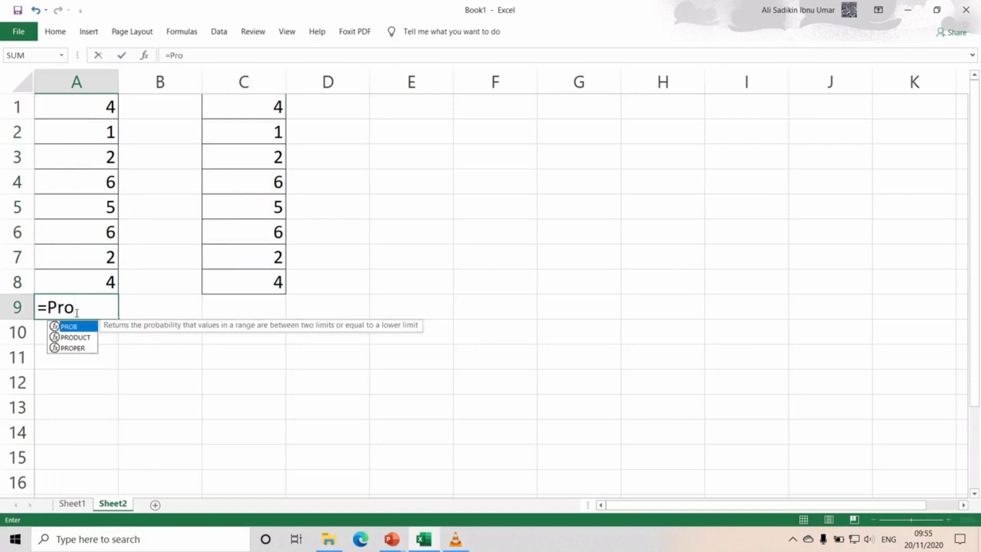
key("Down")
key("Tab")
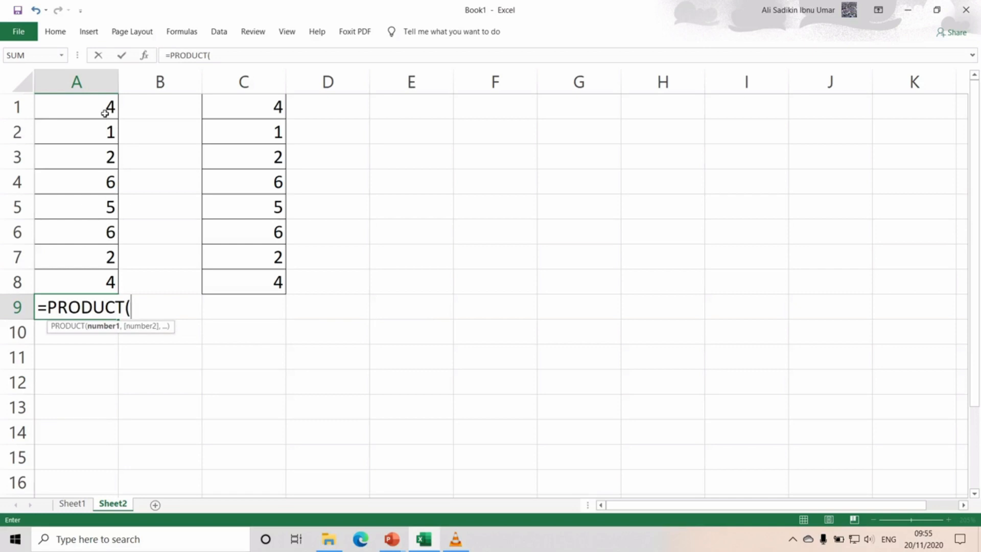
left_click_drag(104, 113, 100, 275)
type(",")
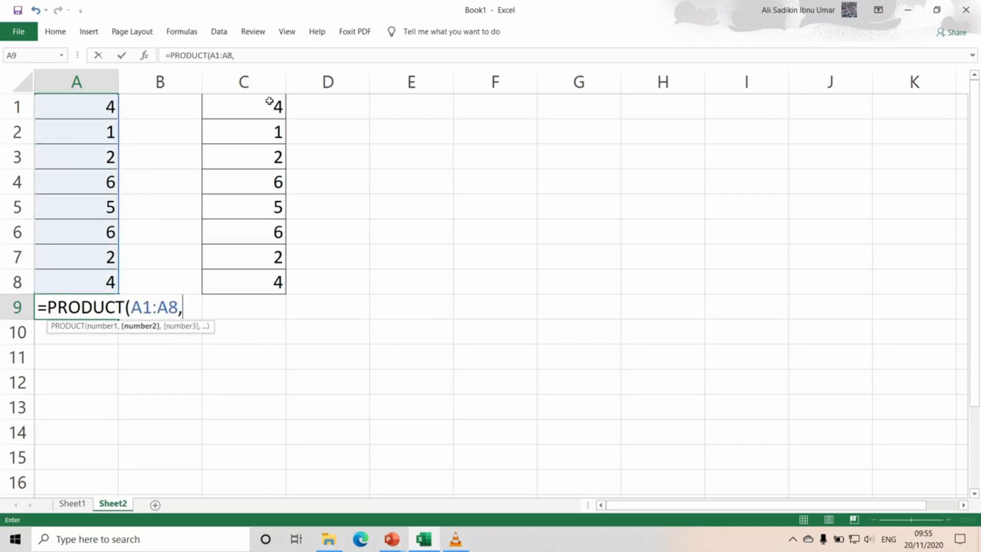
left_click_drag(267, 100, 247, 280)
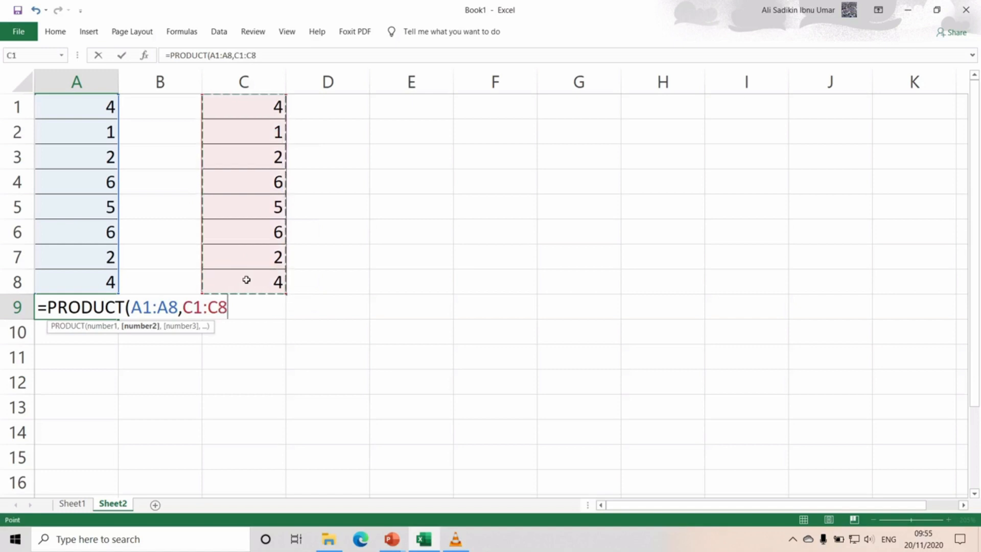
type(")")
key("Return")
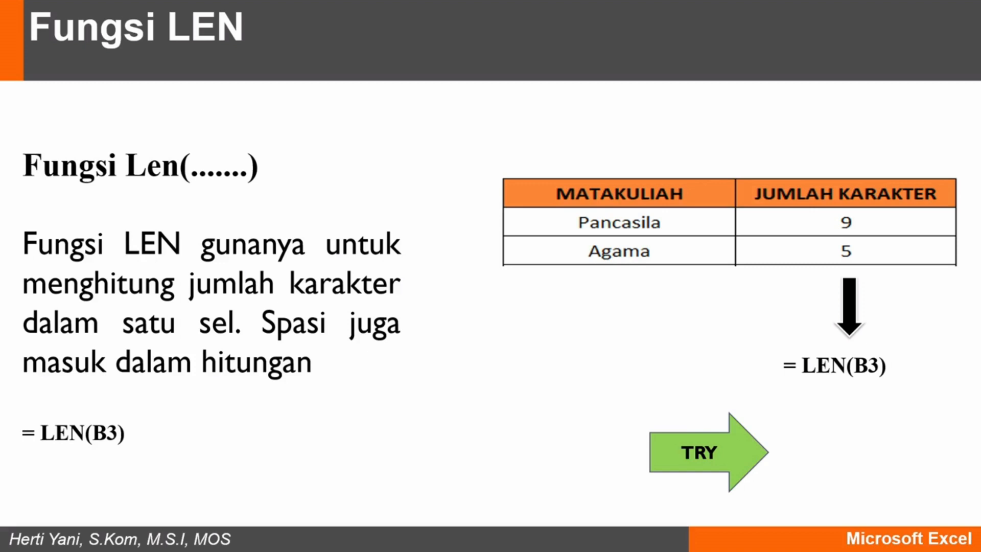
- Switch to the Excel workbook and enter =LEN(A2) in B2 to count the characters of Pancasila
key("alt+Tab")
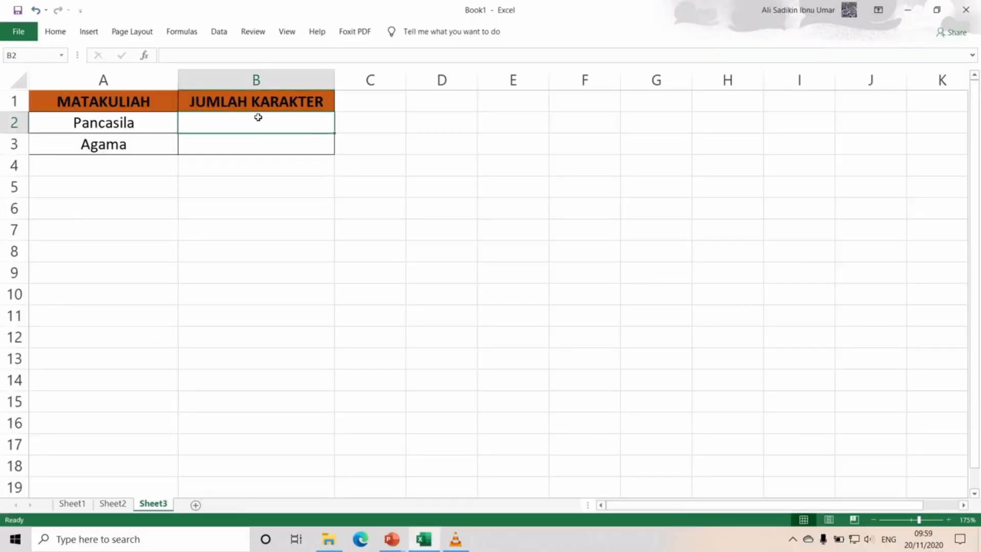
type("=LEN)")
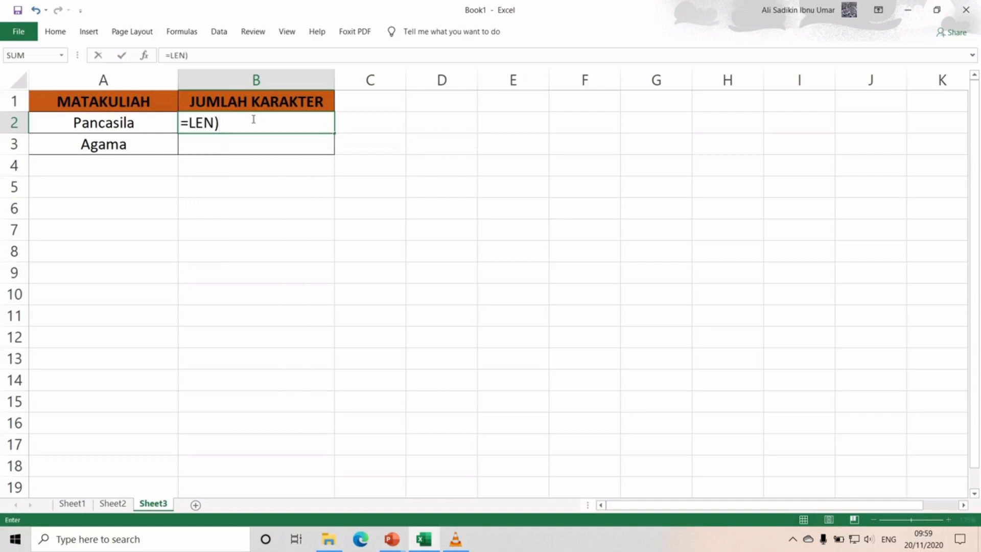
key("BackSpace")
type("(")
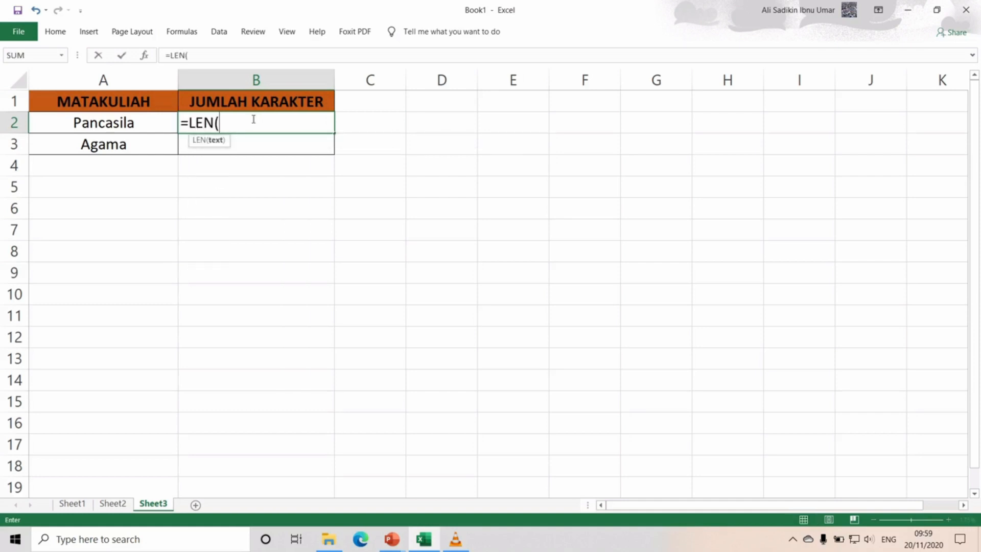
left_click(109, 121)
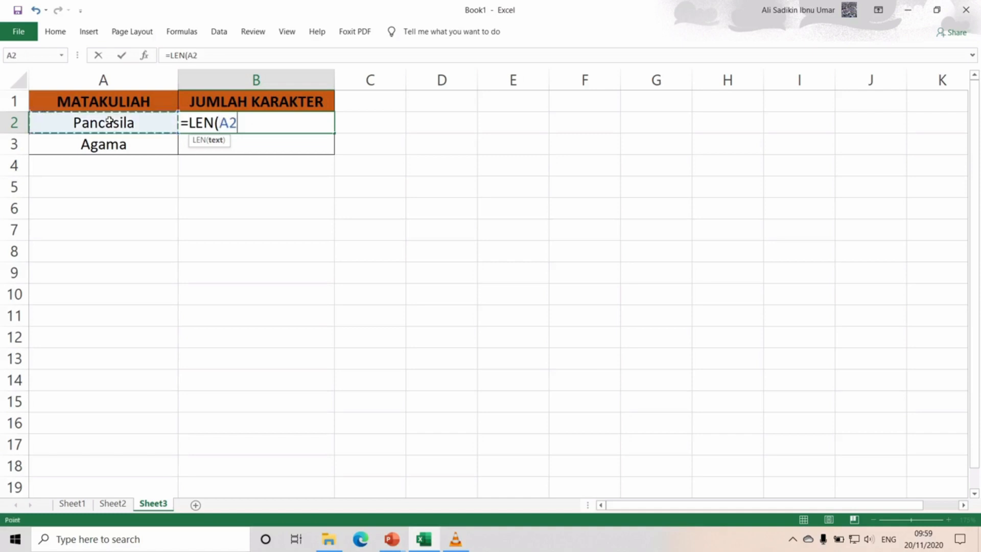
type(")")
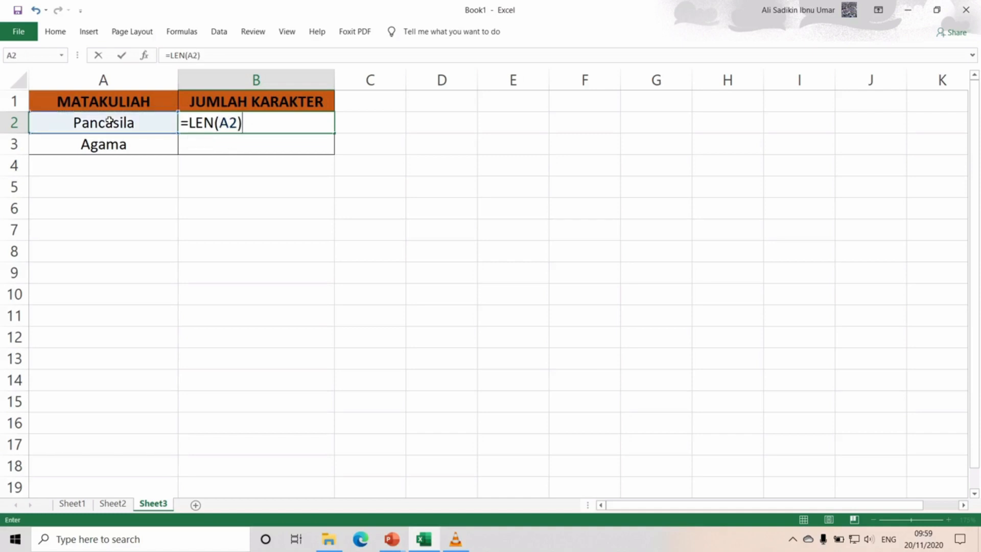
key("Return")
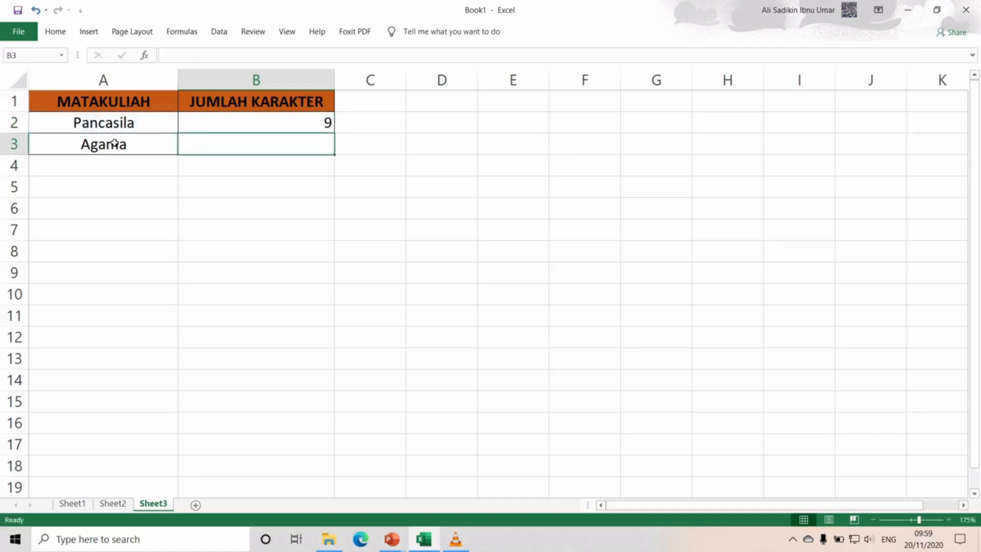
- Enter =LEN(A3) in B3 to count the characters of Agama
type("=")
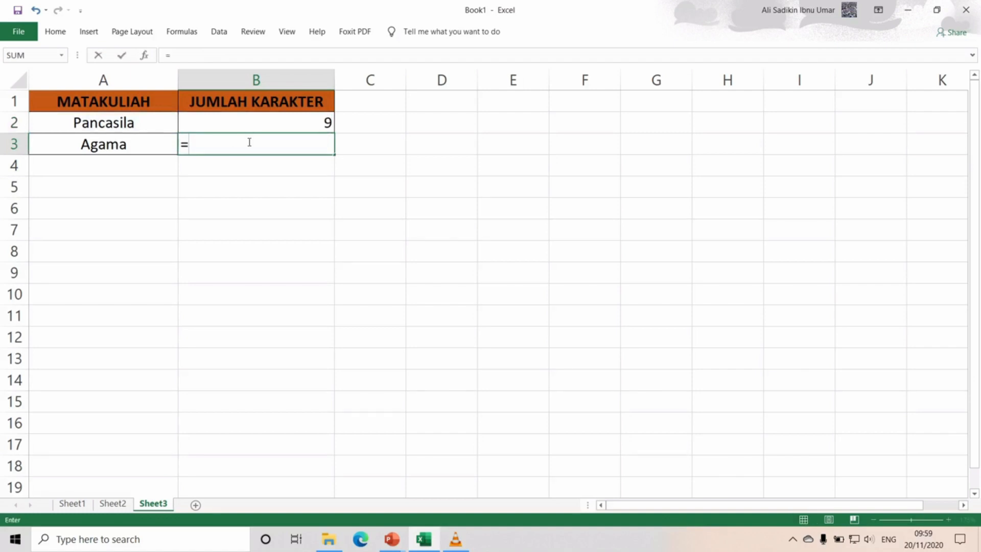
type("LEN(")
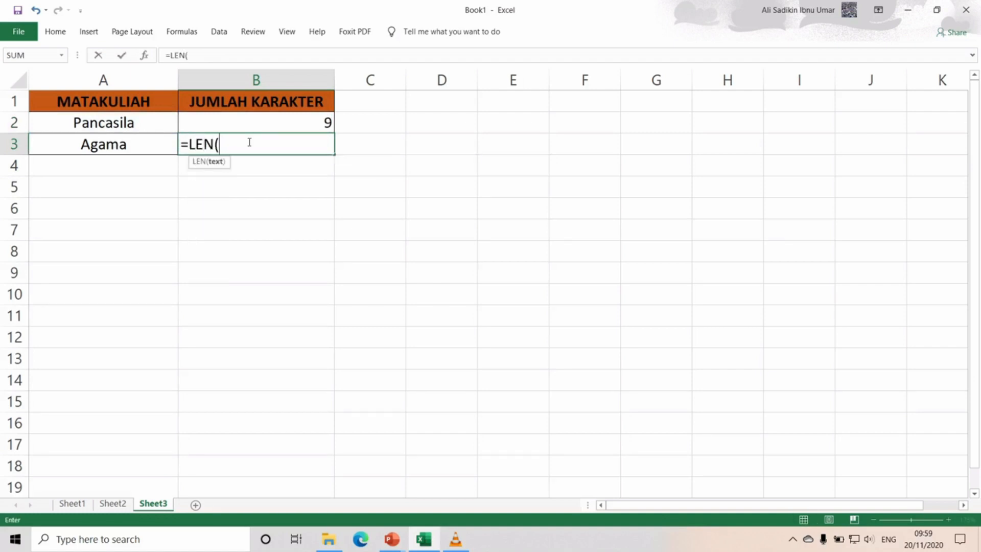
left_click(89, 145)
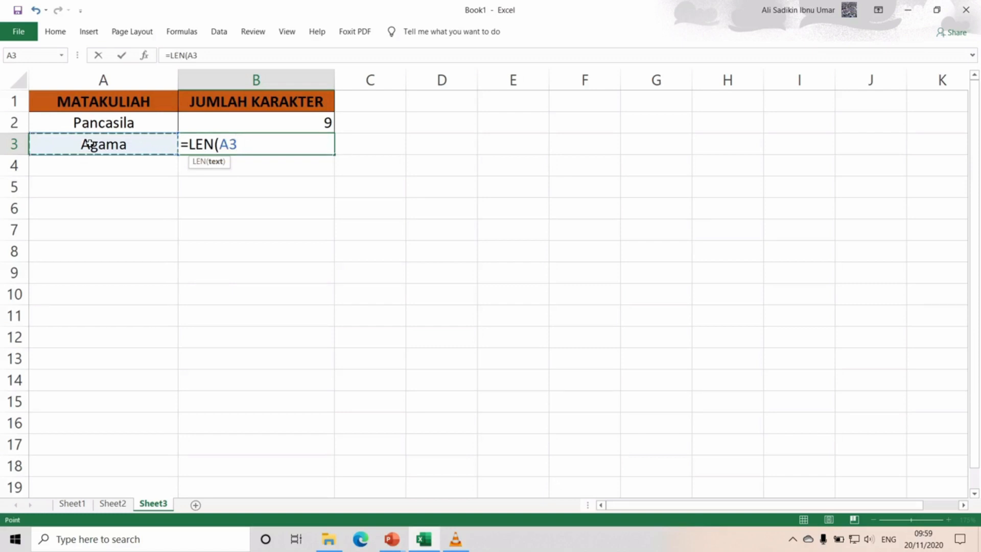
type(")")
key("Return")
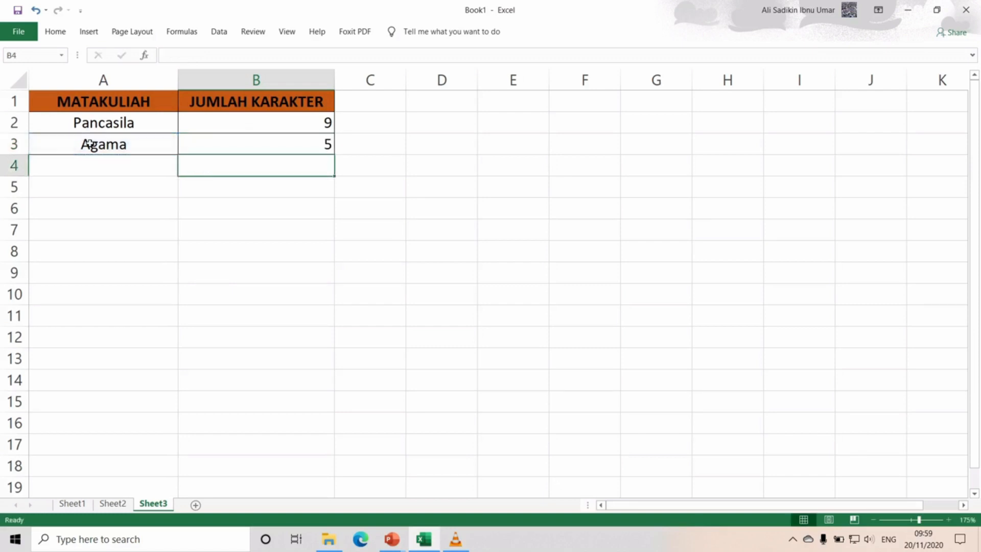
- Extend the course name in A3 to Agama Islam
left_click(89, 145)
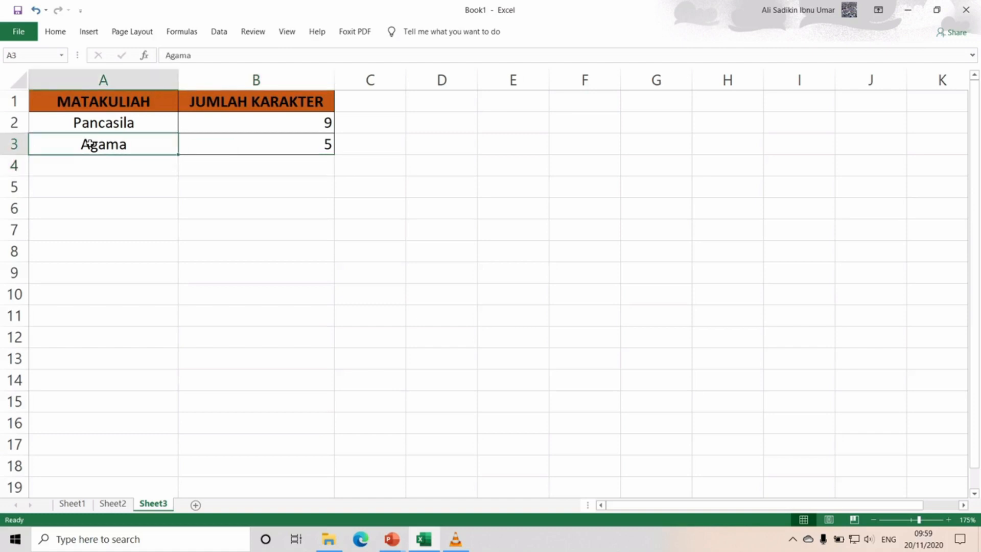
double_click(127, 143)
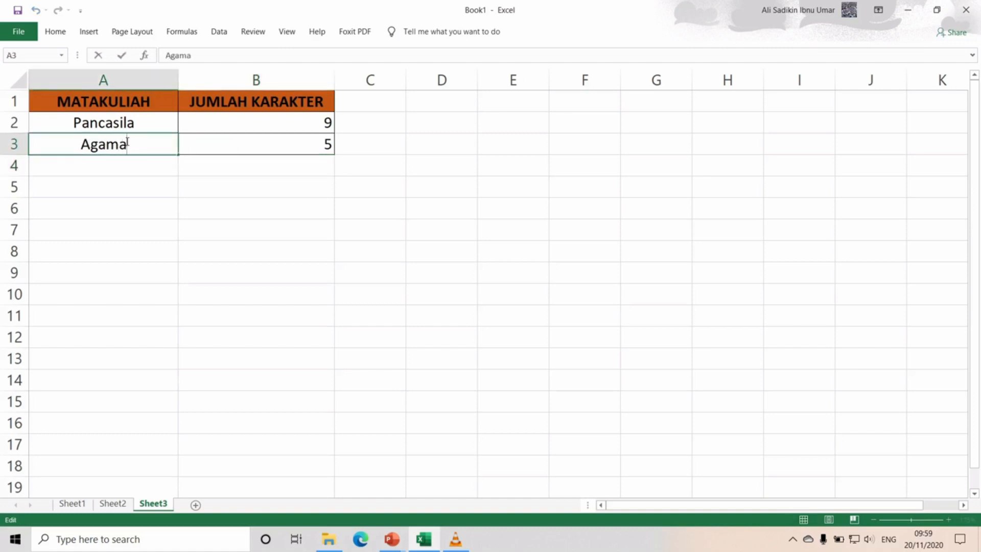
type("Islam")
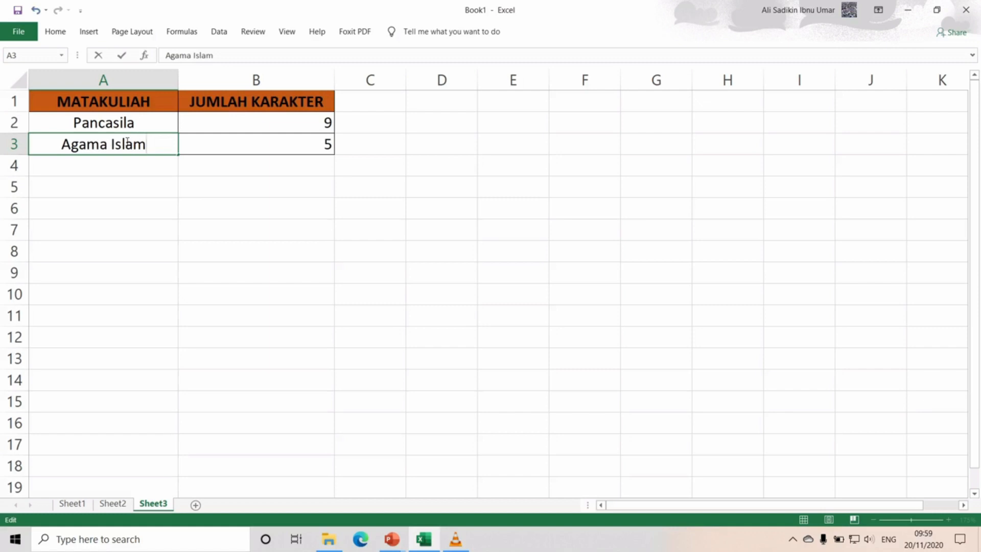
key("Return")
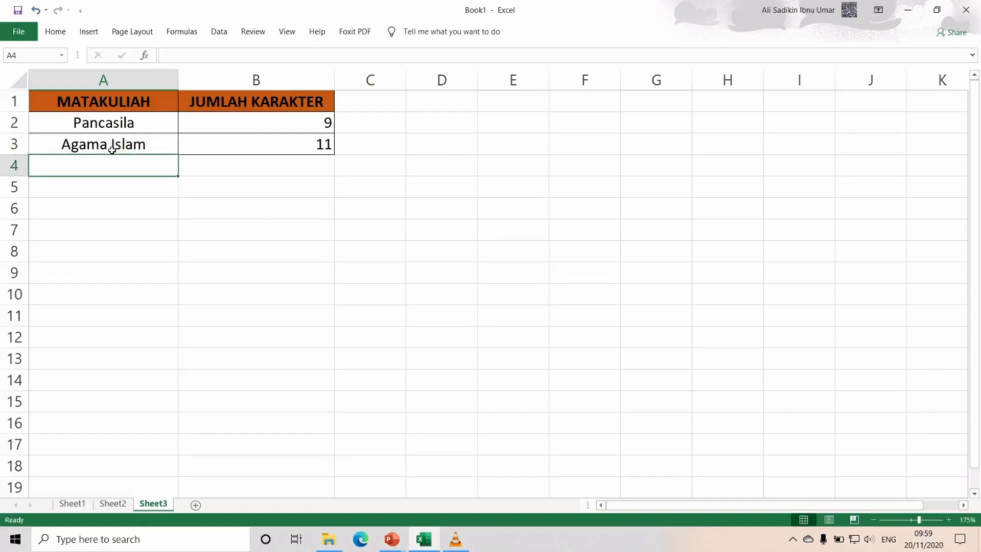
left_click(113, 148)
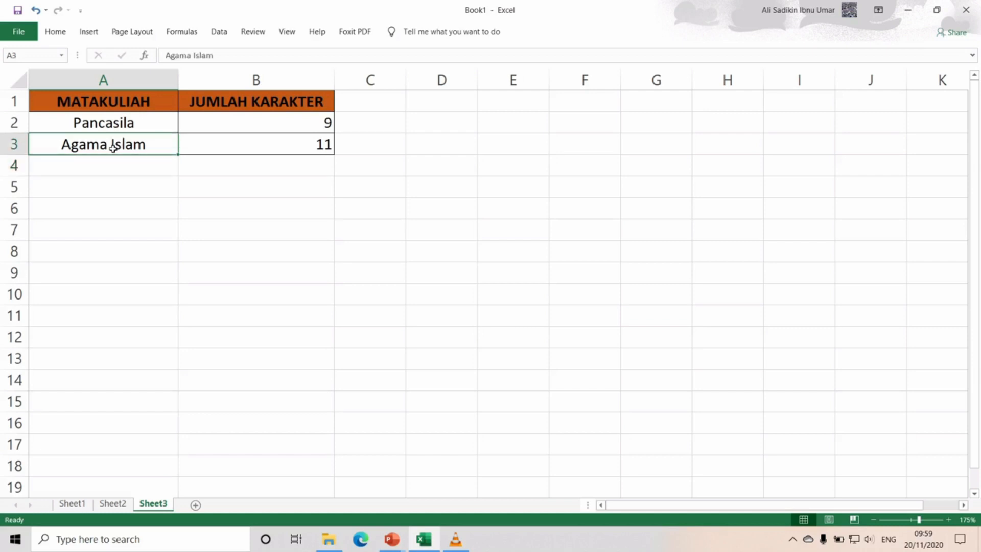
double_click(113, 148)
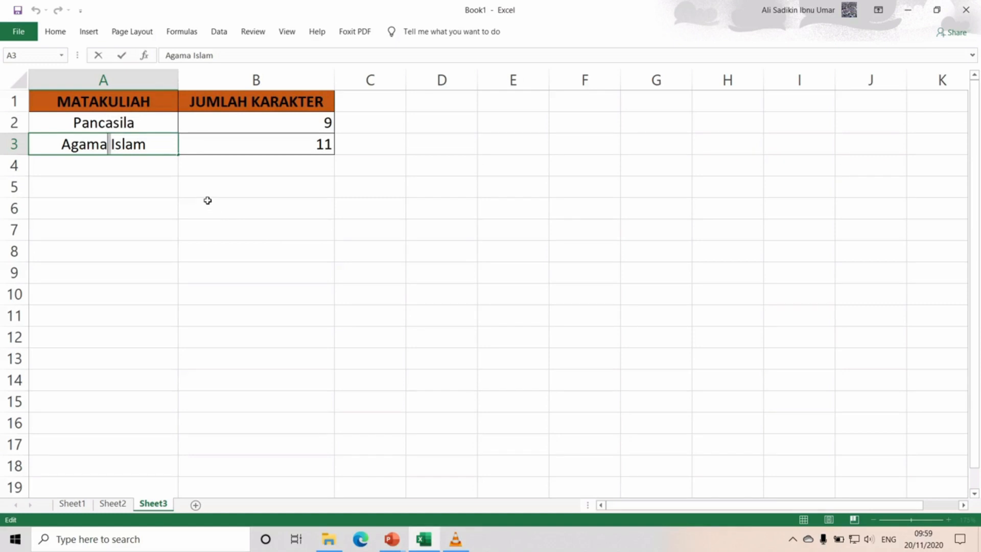
left_click(198, 168)
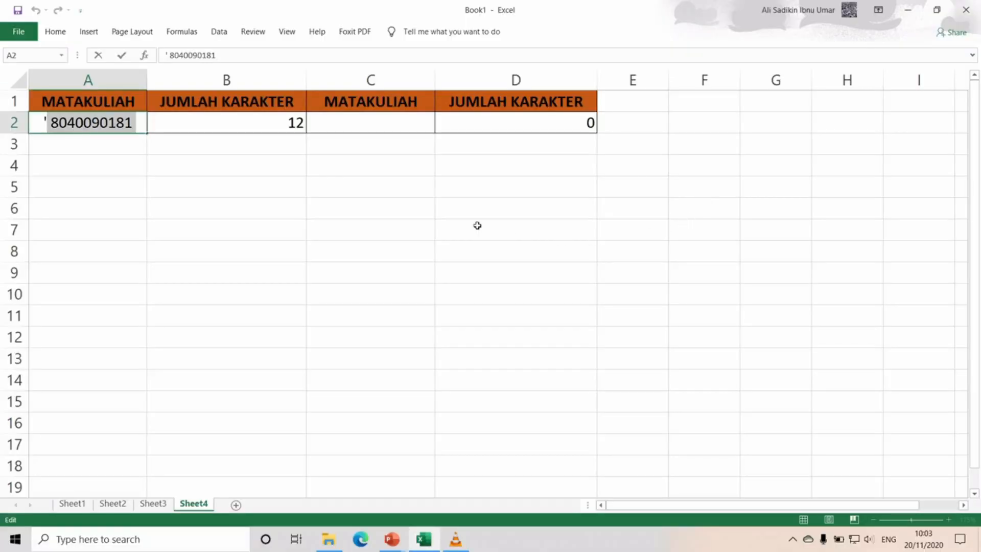
- Enter =TRIM(A2) in C2 on Sheet4 to strip the extra spaces from the value in A2, and check the character count in D2
left_click(256, 204)
left_click(96, 120)
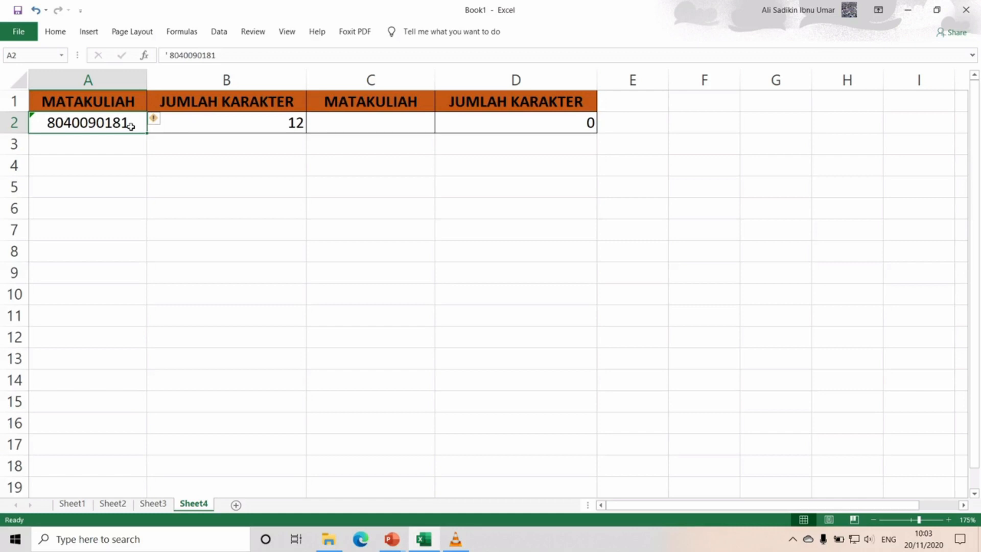
left_click(399, 127)
type("=")
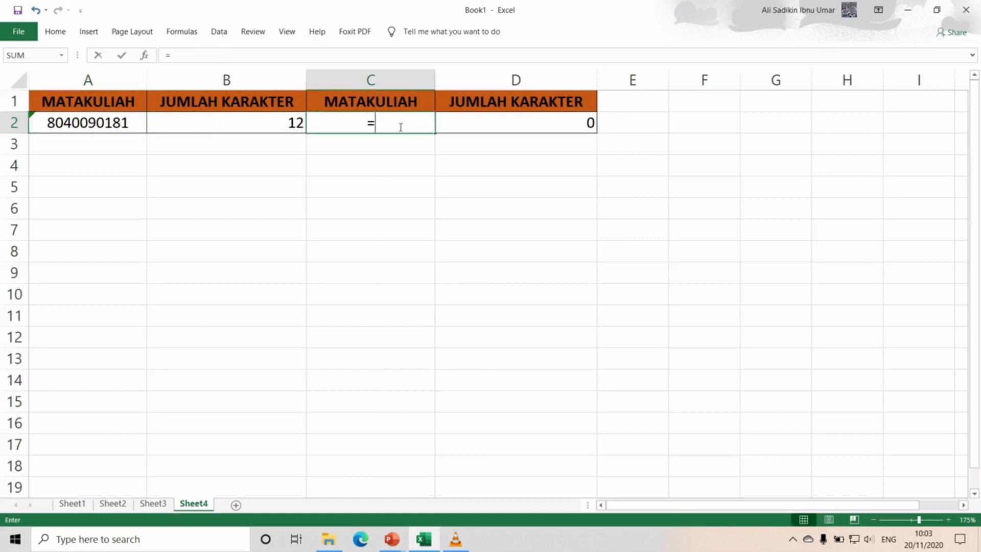
type("TRIM(")
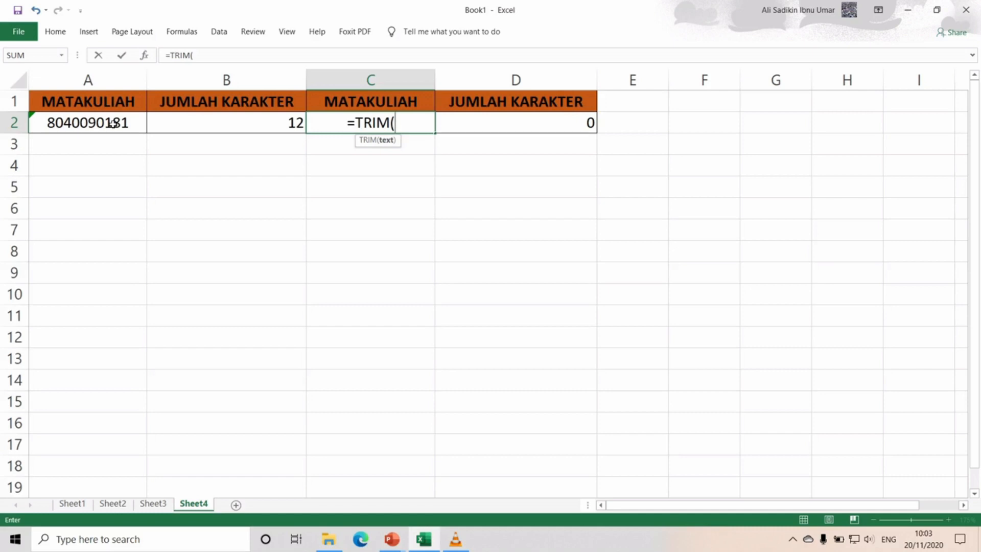
left_click(112, 123)
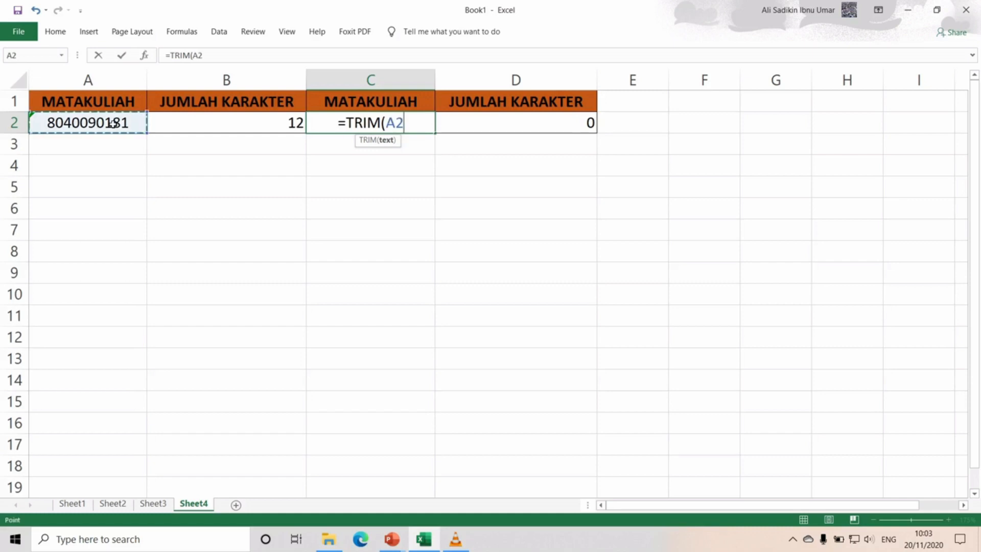
type(")")
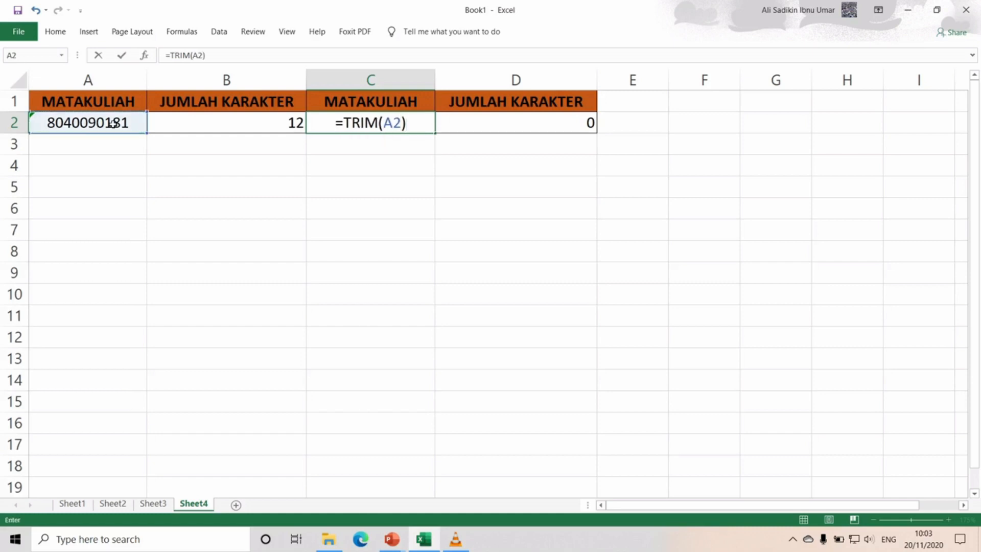
key("Return")
left_click(372, 122)
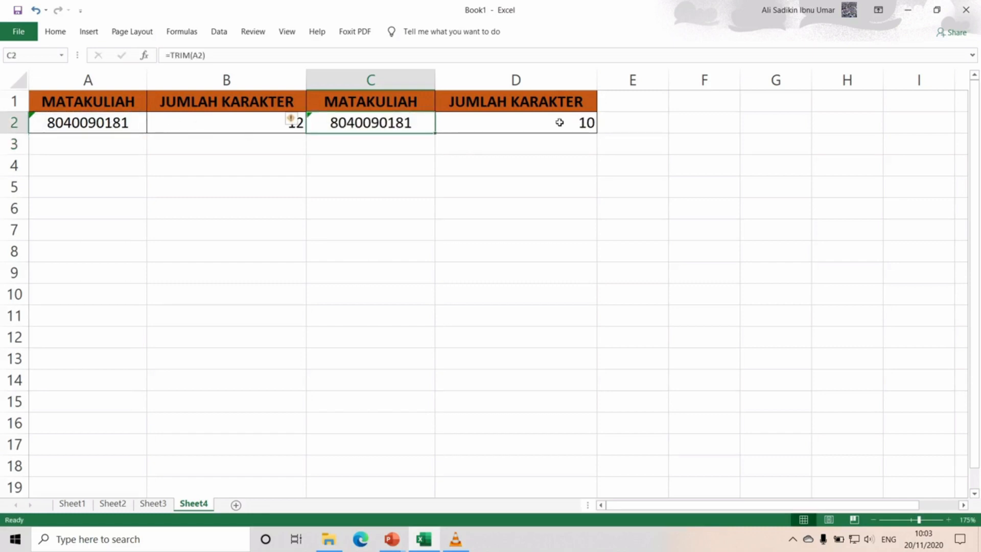
left_click(558, 123)
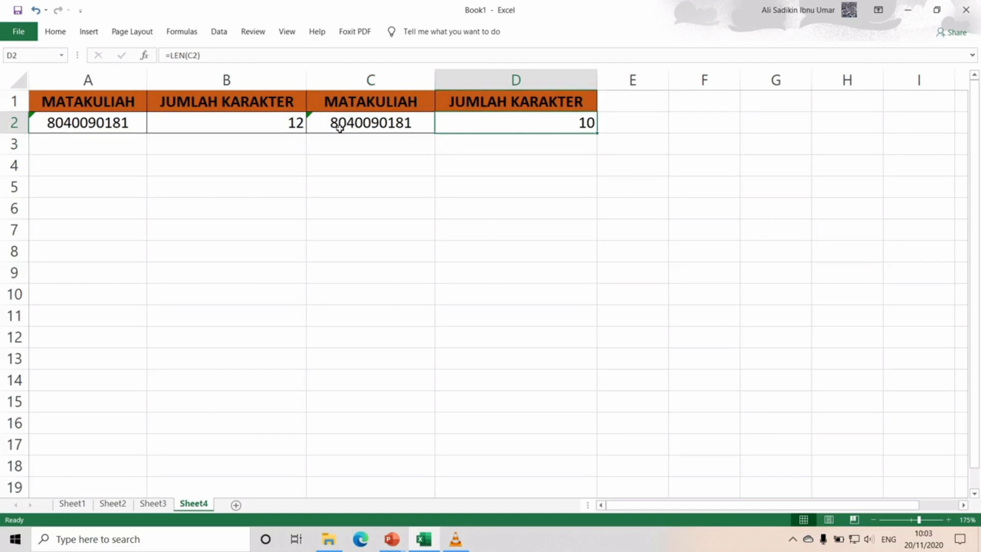
left_click(357, 121)
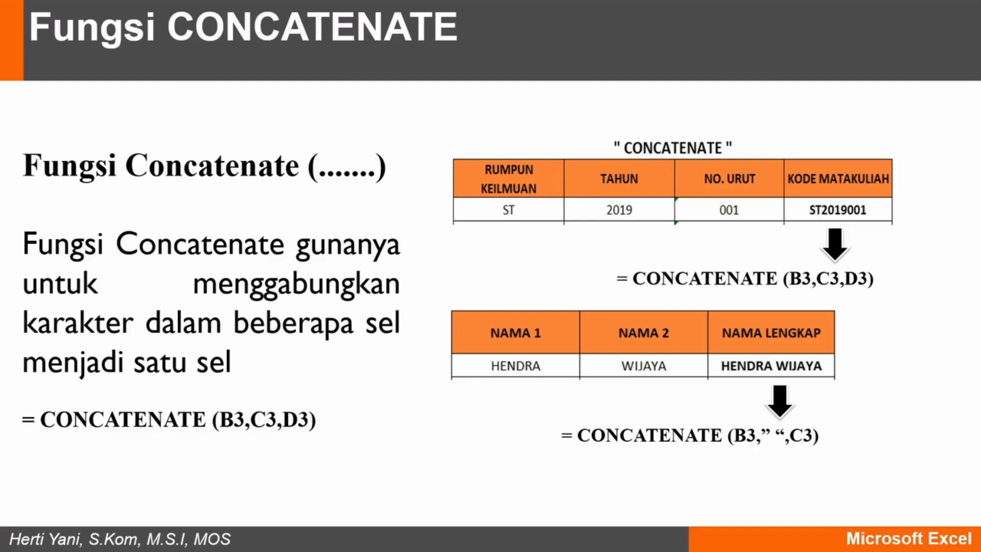
- Switch to the Excel workbook and examine the Rumpun Keilmuan, Tahun and No. Urut values in A2, B2 and C2
key("alt+Tab")
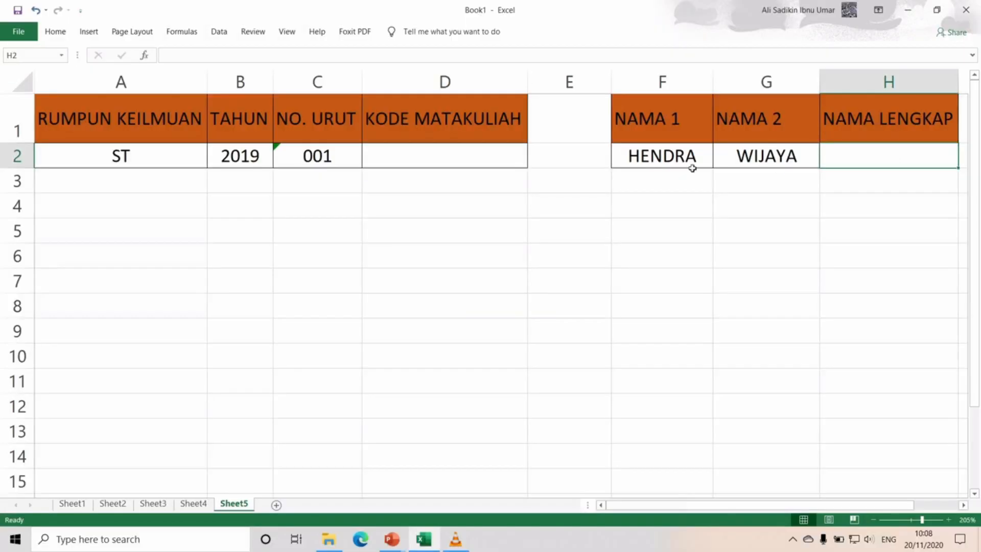
left_click(169, 154)
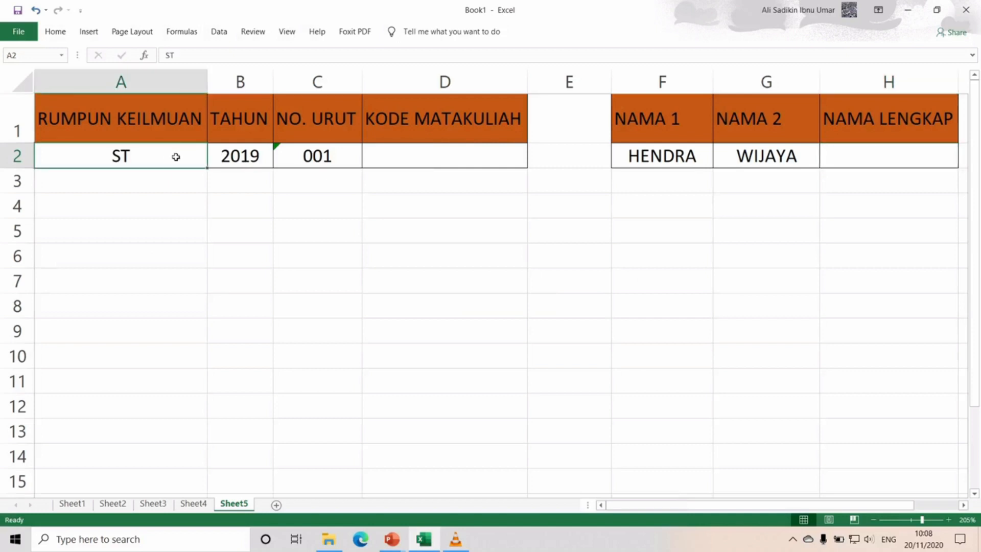
left_click(223, 156)
left_click(317, 155)
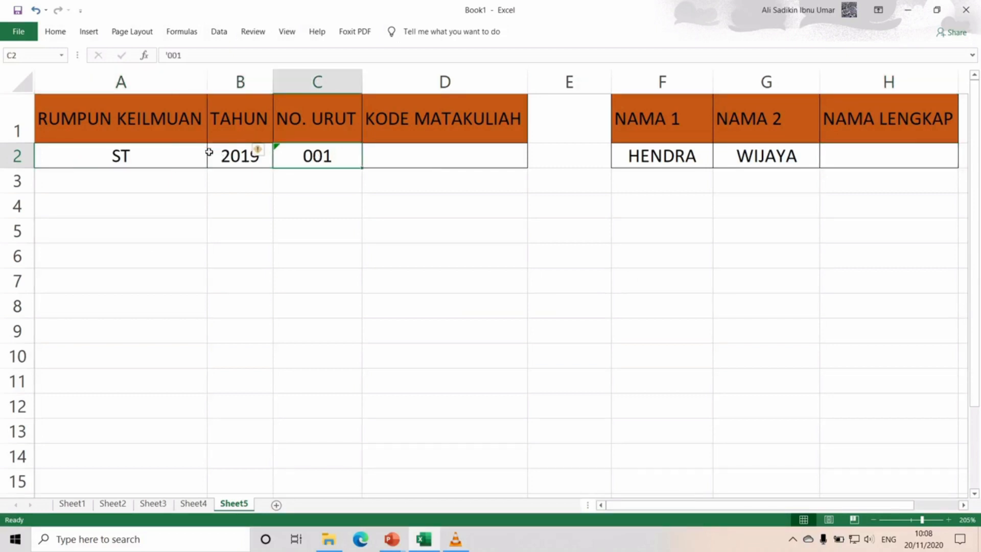
left_click(174, 162)
left_click(244, 159)
left_click(333, 156)
- Enter =CONCATENATE(A2,B2,C2) in D2 to build the Kode Matakuliah from the three source cells
left_click(413, 155)
type("=con")
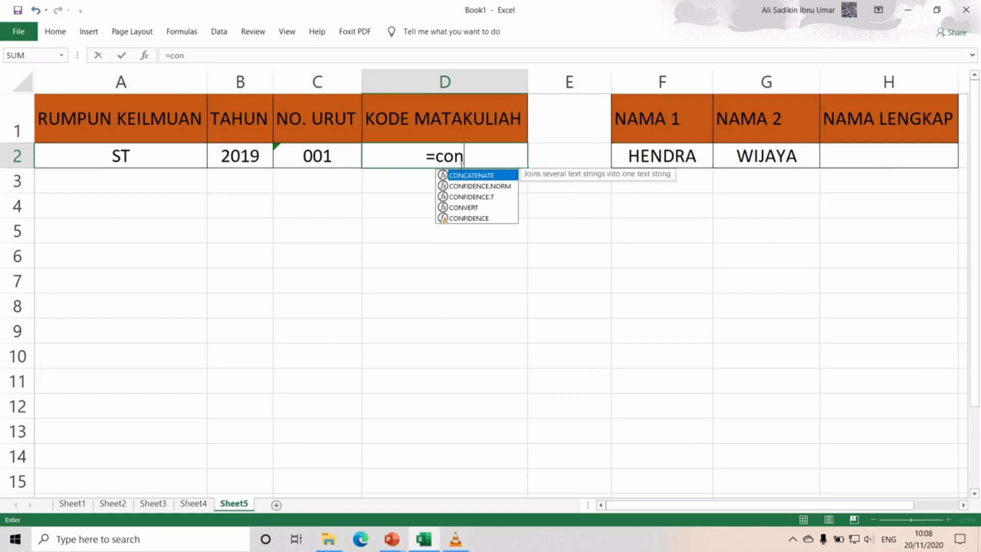
double_click(507, 174)
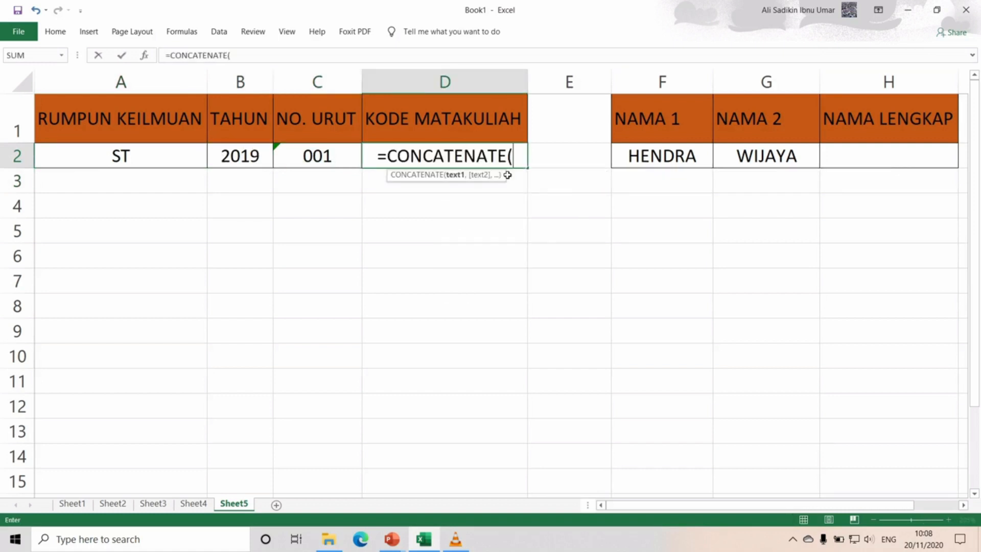
left_click(163, 160)
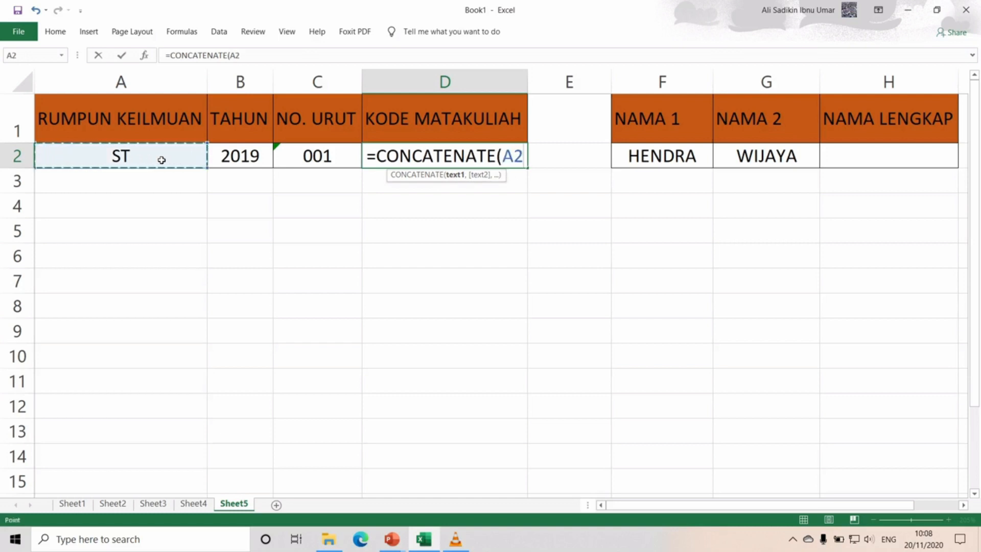
type(",")
left_click(229, 154)
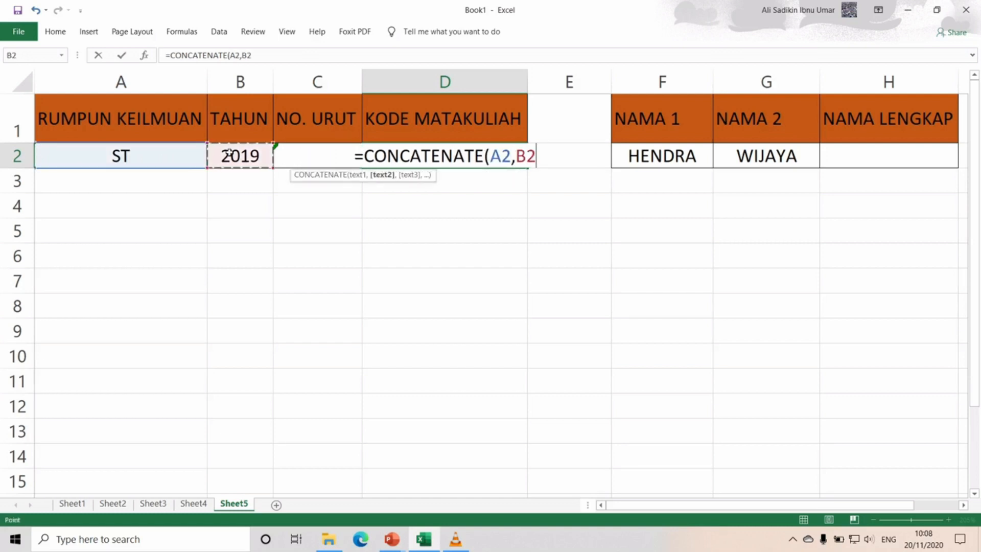
type(",")
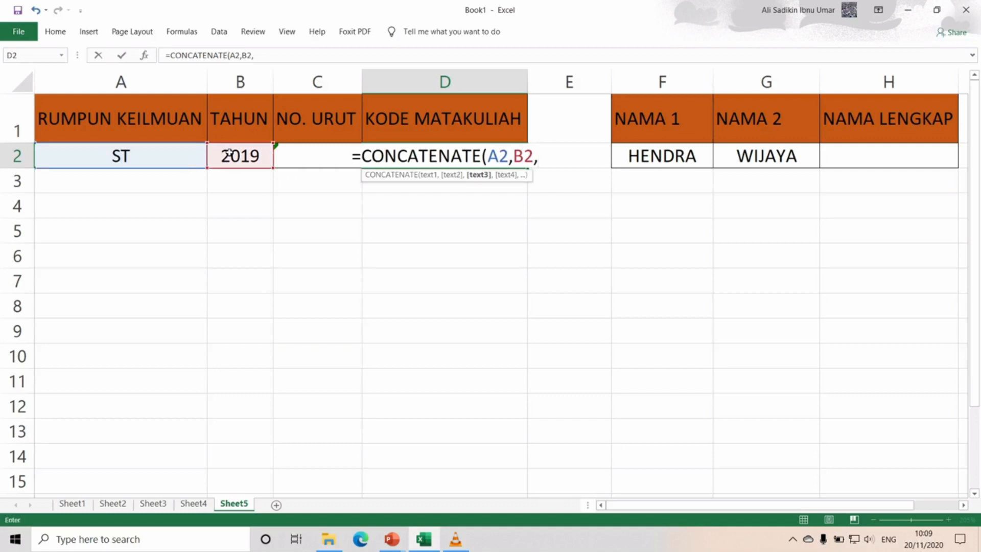
left_click(307, 154)
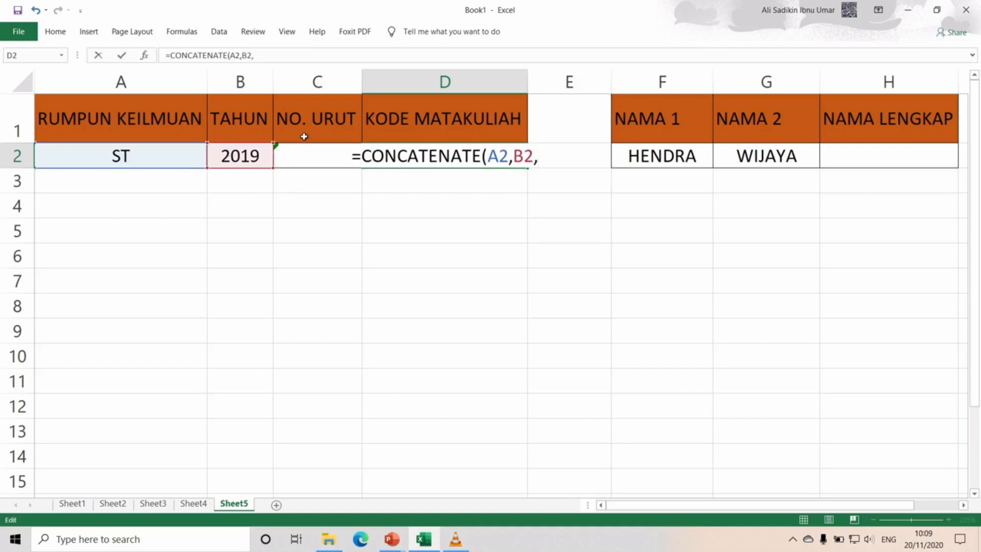
left_click(539, 151)
type("c")
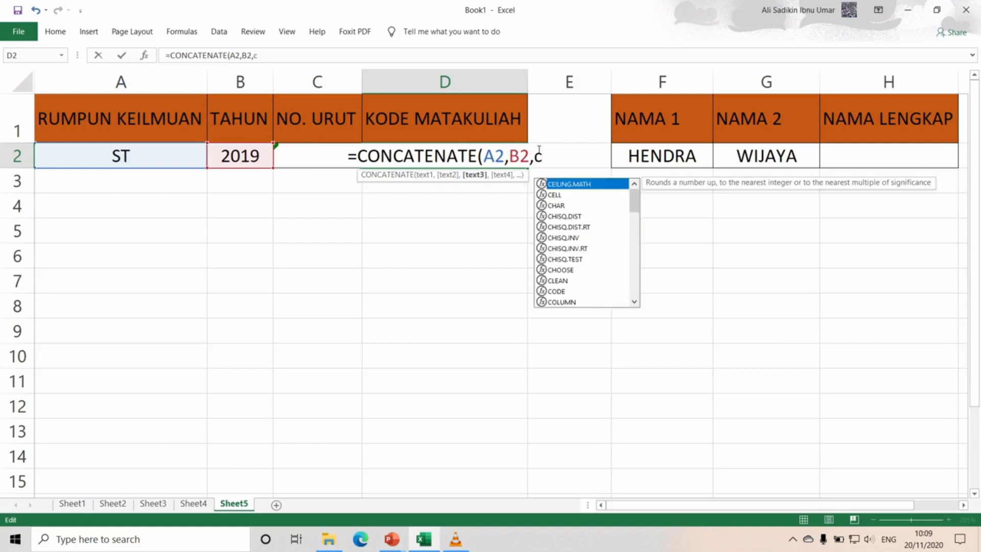
type("2")
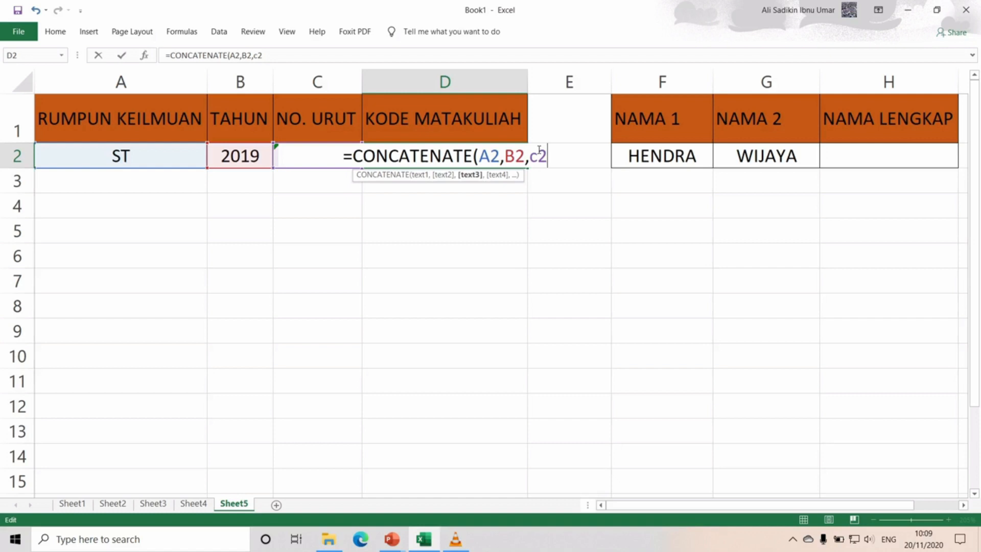
type(")")
key("Return")
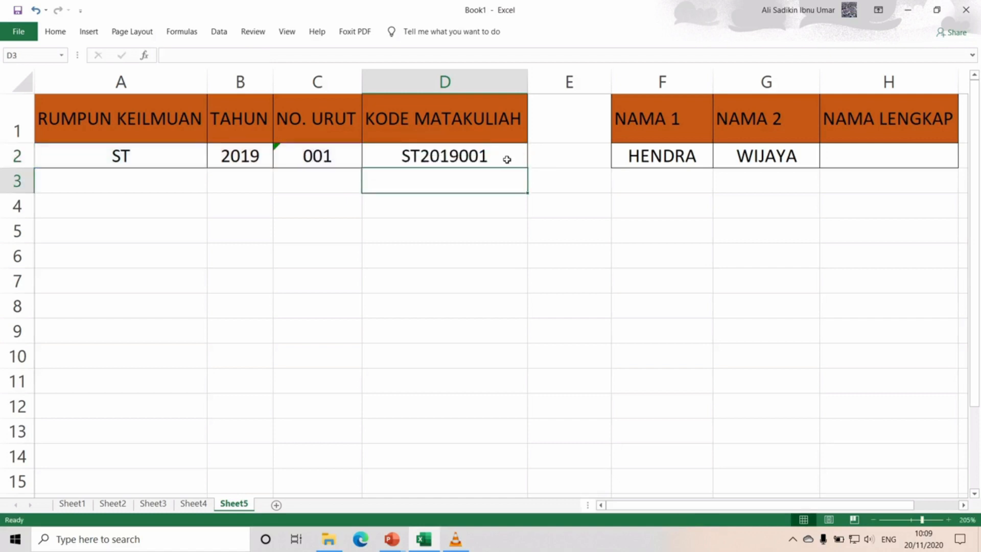
- Enter =CONCATENATE(F2,G2) in H2 to join Nama 1 and Nama 2 under Nama Lengkap
left_click(963, 505)
left_click(964, 505)
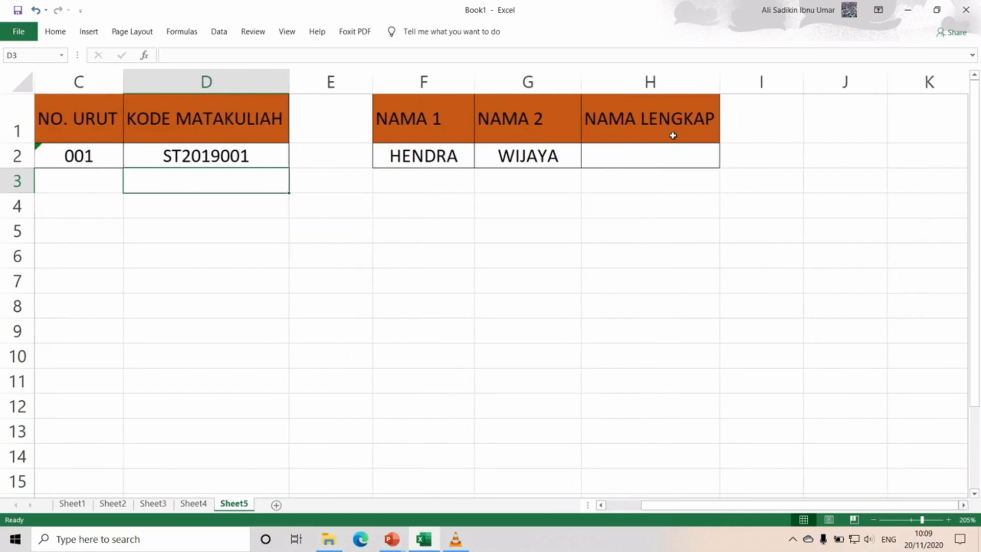
left_click(611, 159)
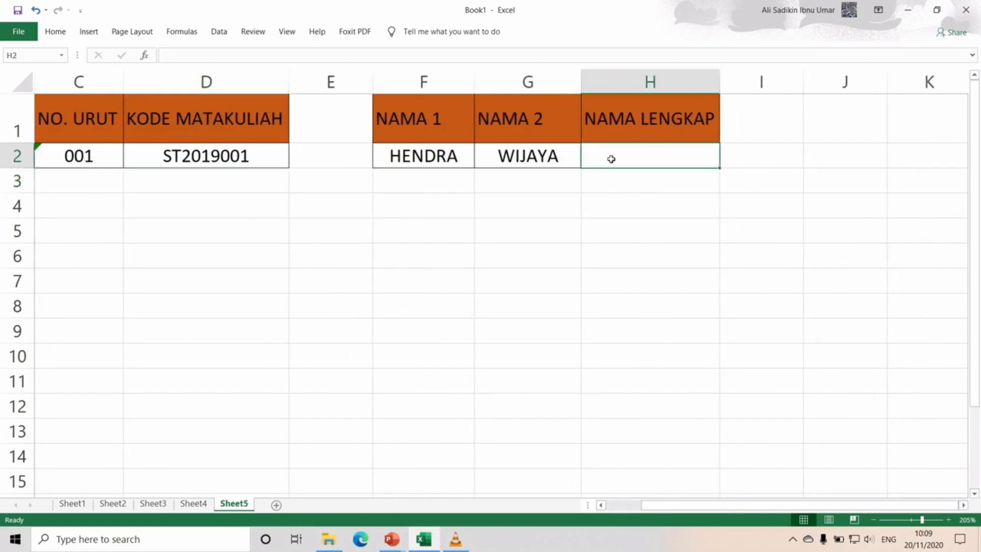
type("=con")
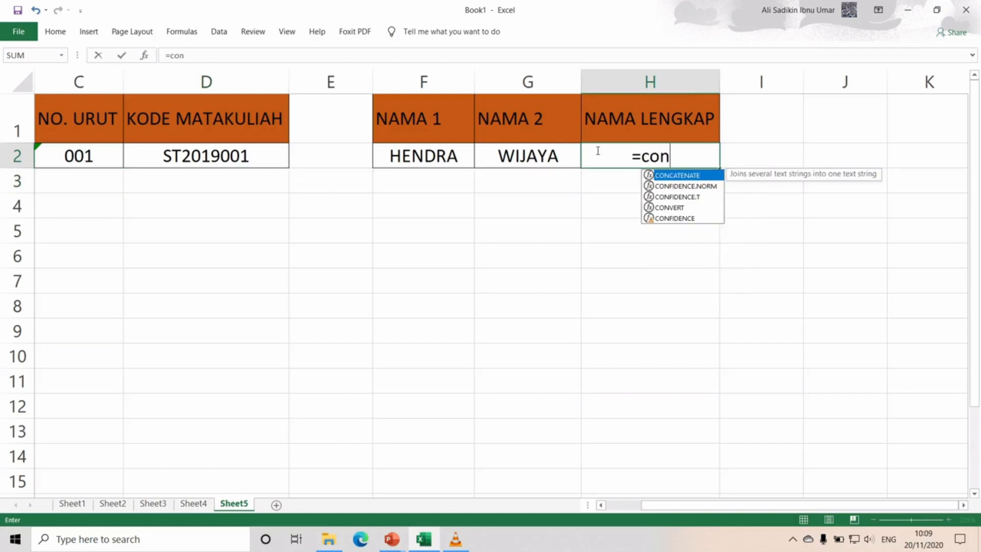
key("Tab")
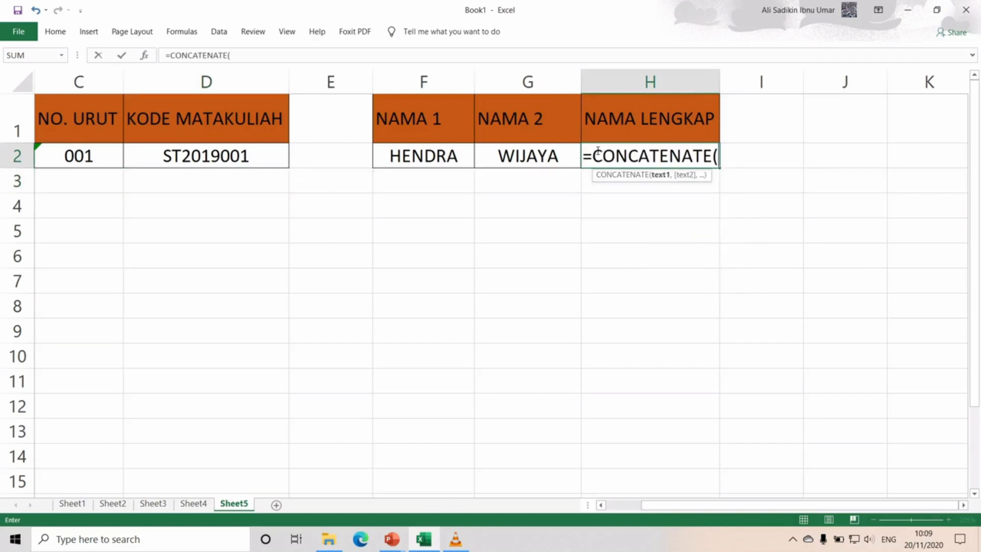
left_click(432, 158)
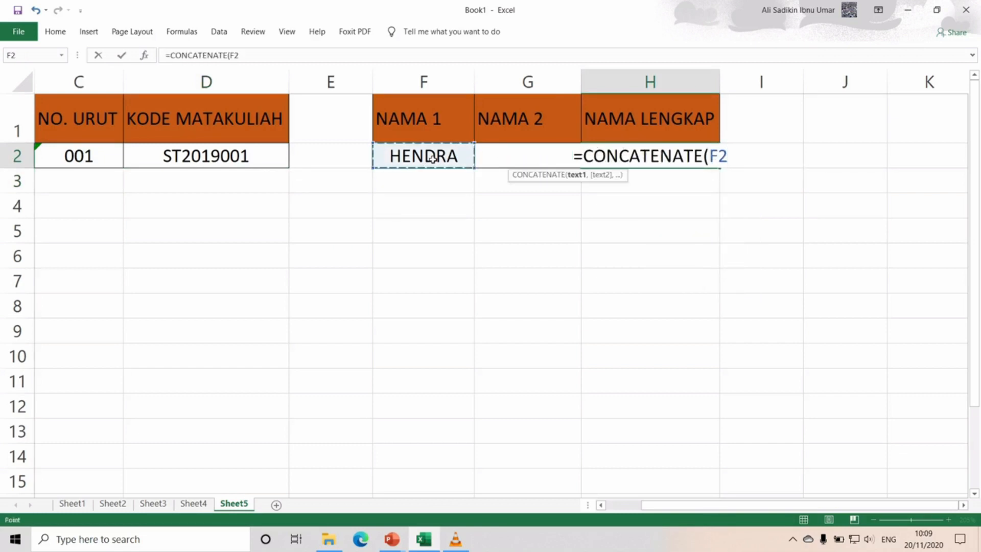
type(",")
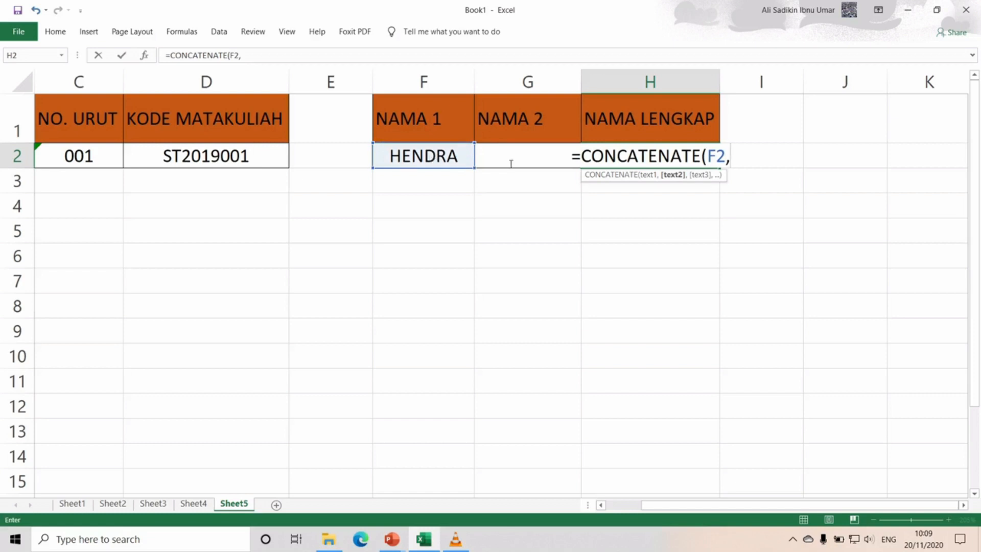
type("g2)")
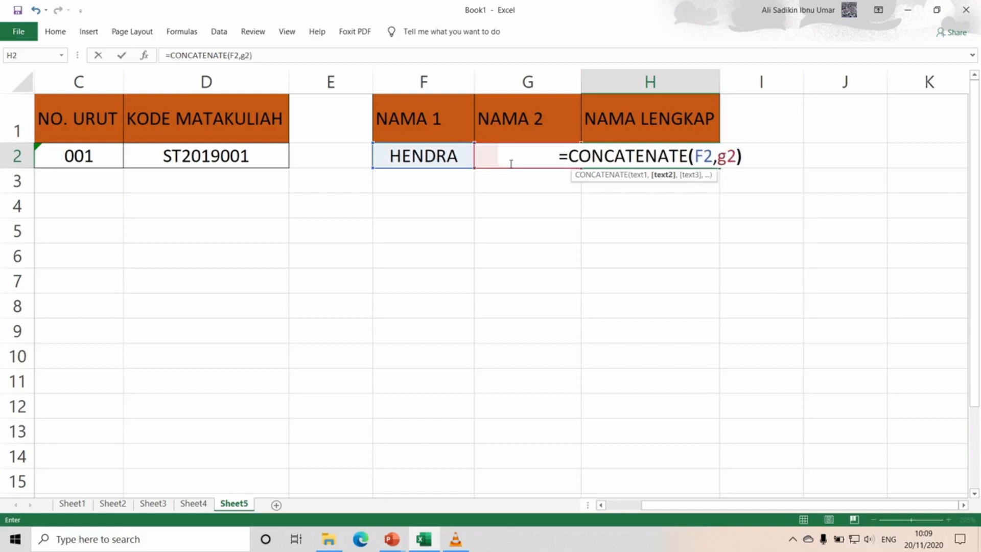
key("Return")
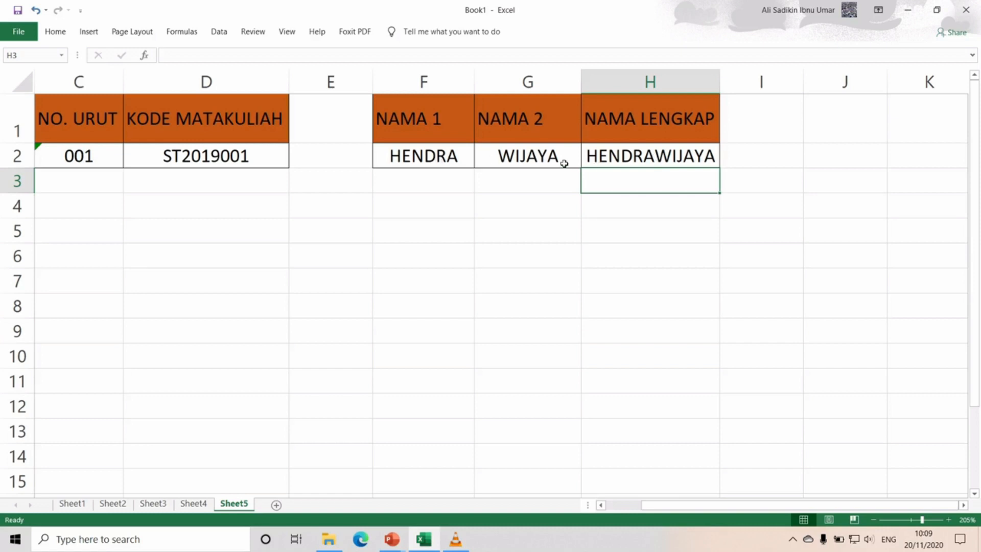
- Add a space between the two names by changing the formula in H2 to =CONCATENATE(F2," ",G2)
double_click(615, 160)
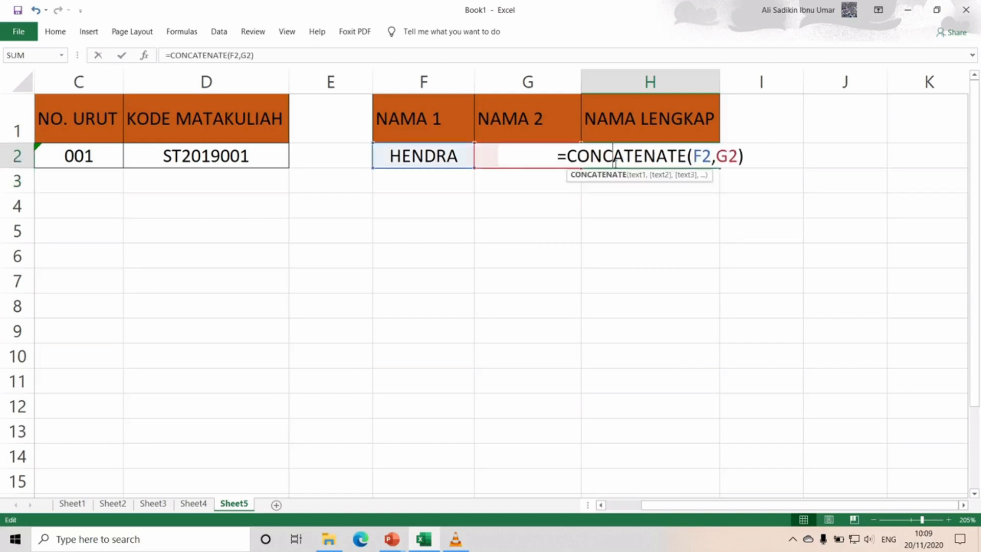
left_click(715, 162)
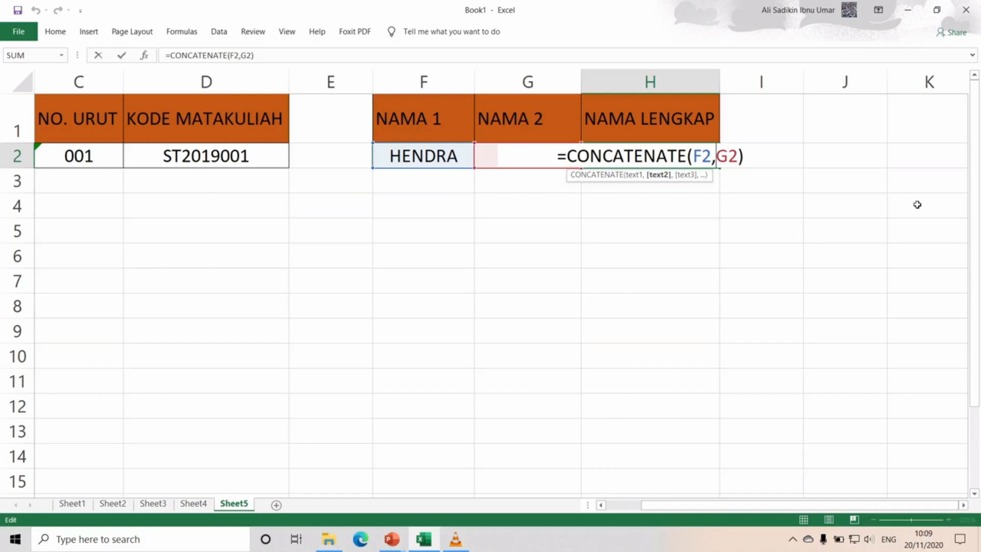
type("\"")
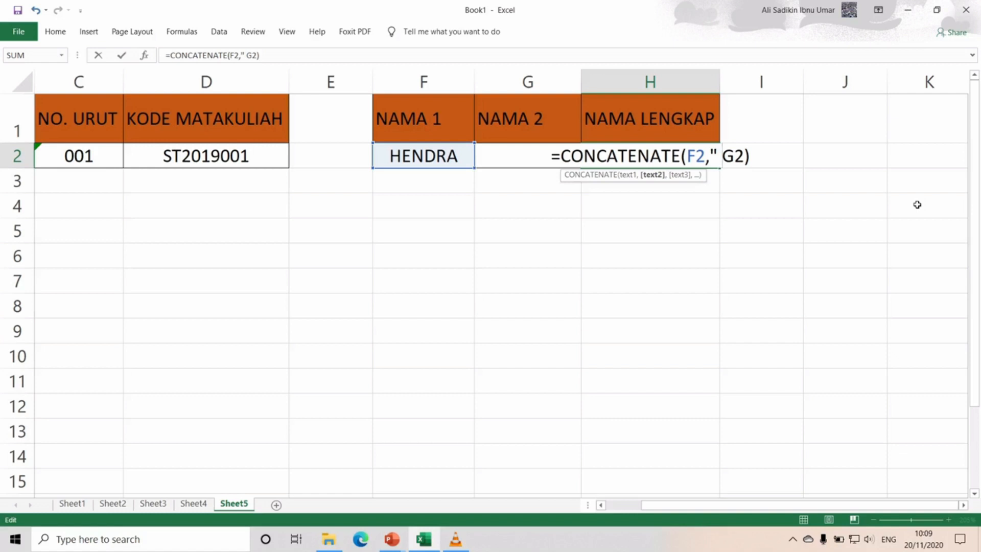
type(" \",")
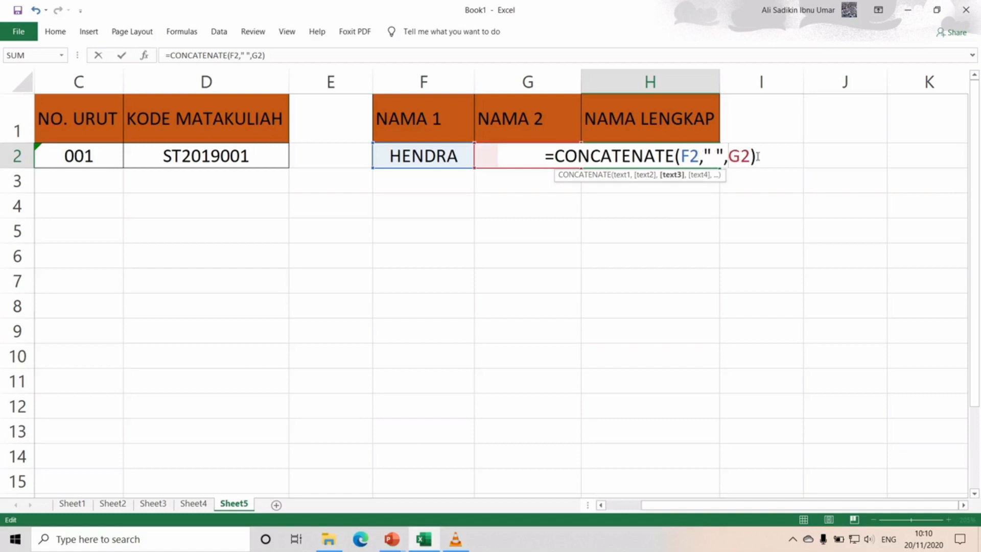
key("Return")
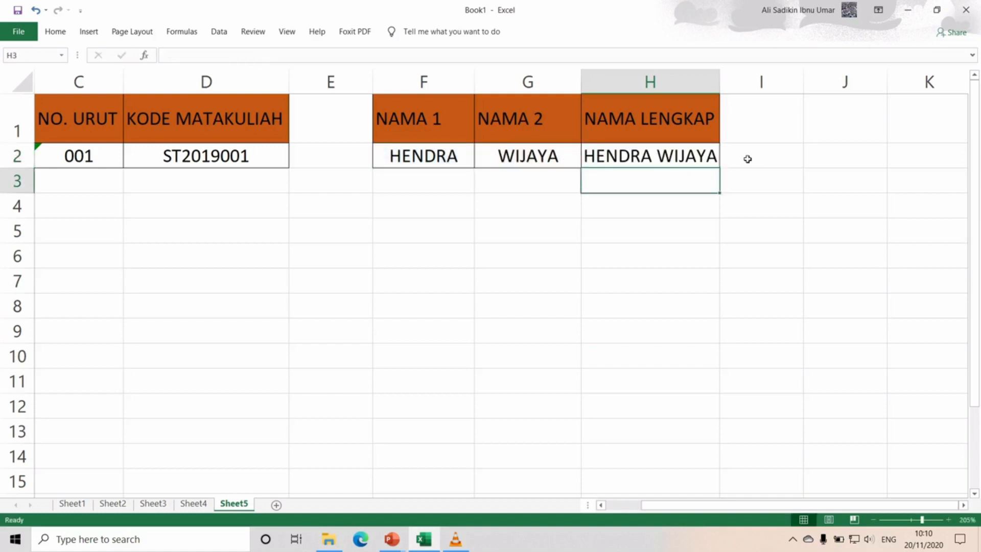